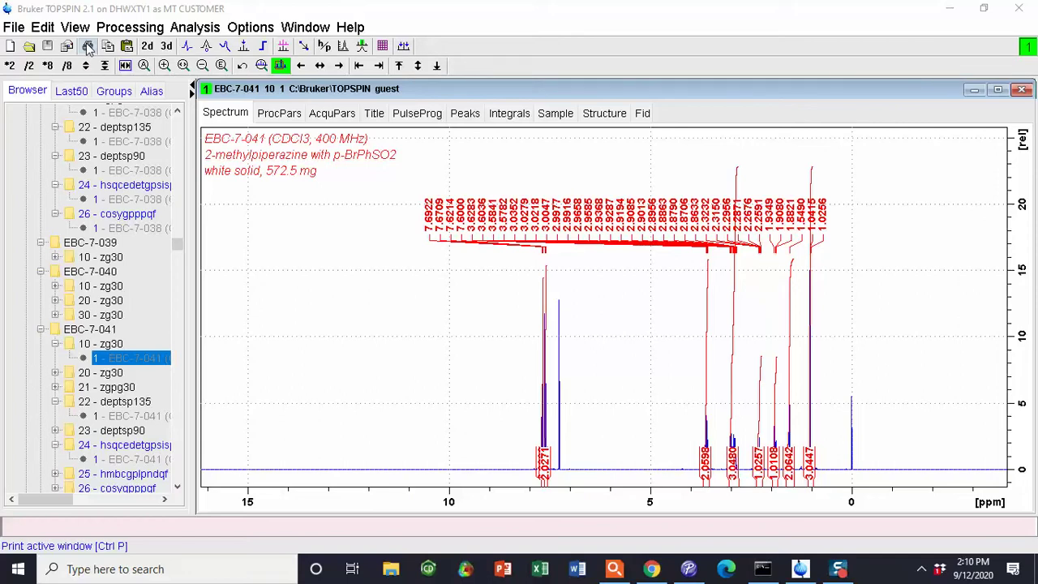
Print the EBC-7-041 spectrum with layout +/1D_1Hpeaks_MGD_ppm.xwp, starting the Plot Editor
click(88, 47)
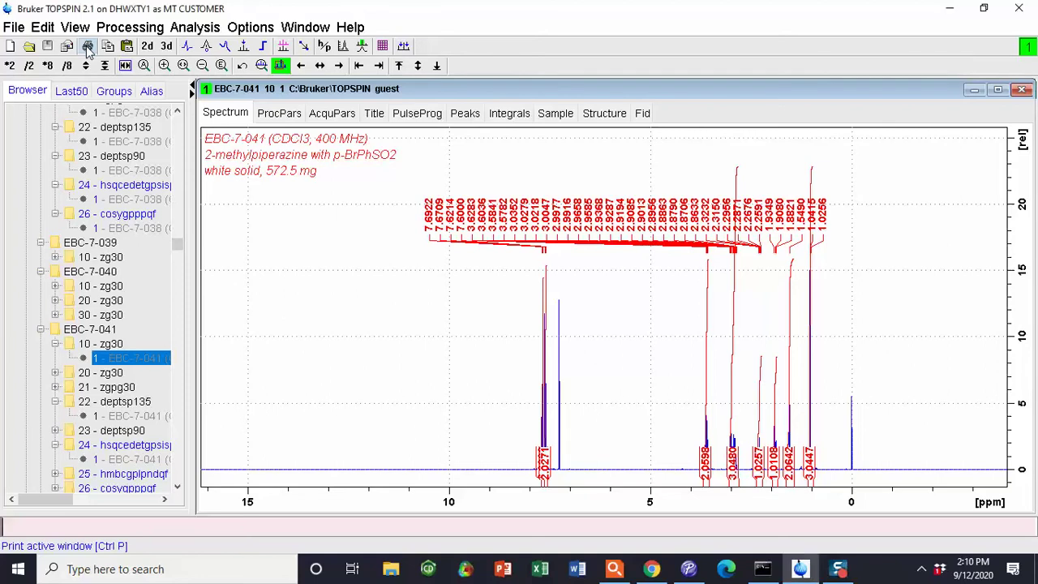
click(574, 260)
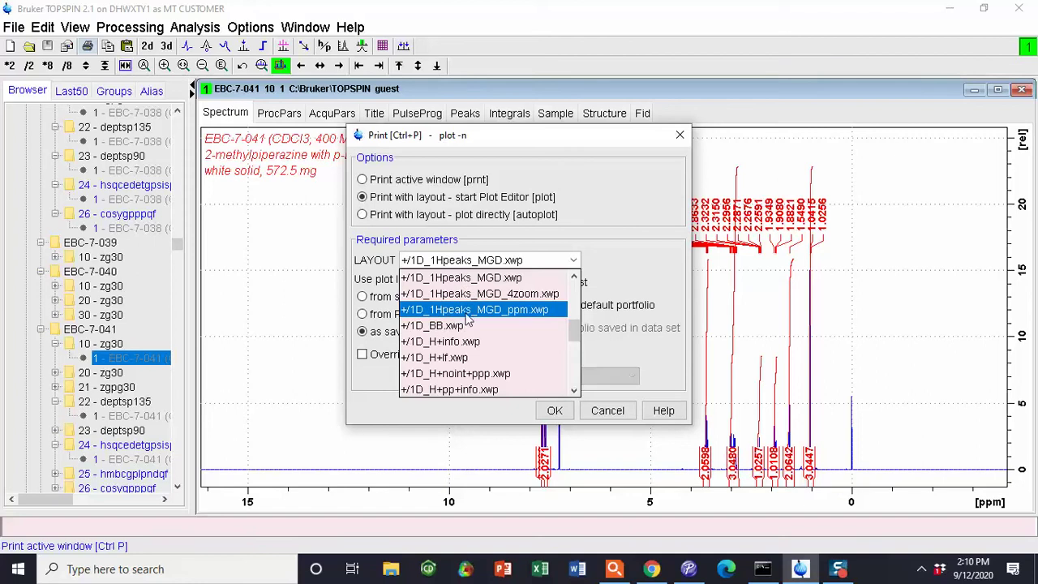
click(525, 311)
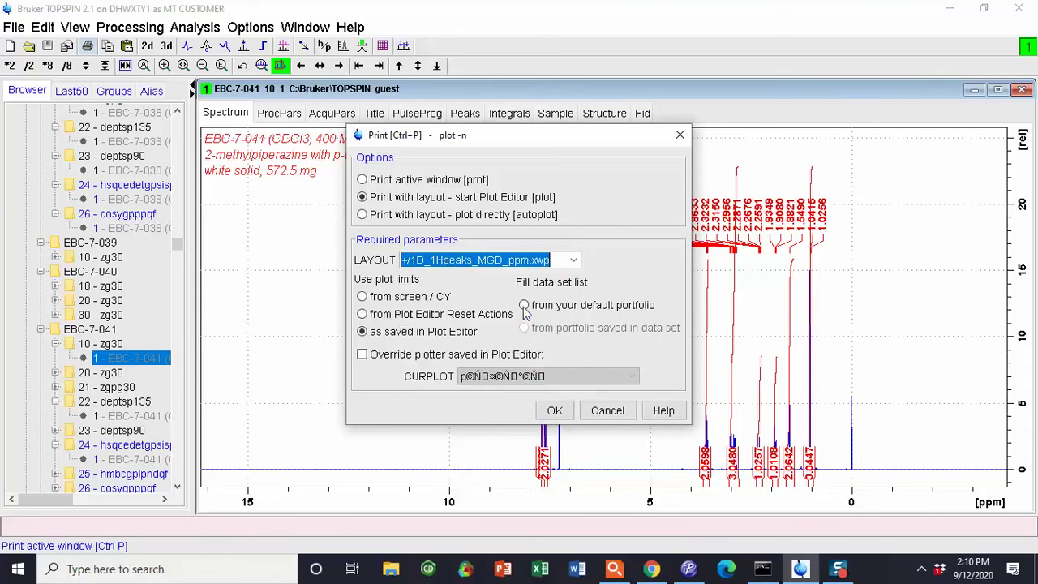
click(555, 413)
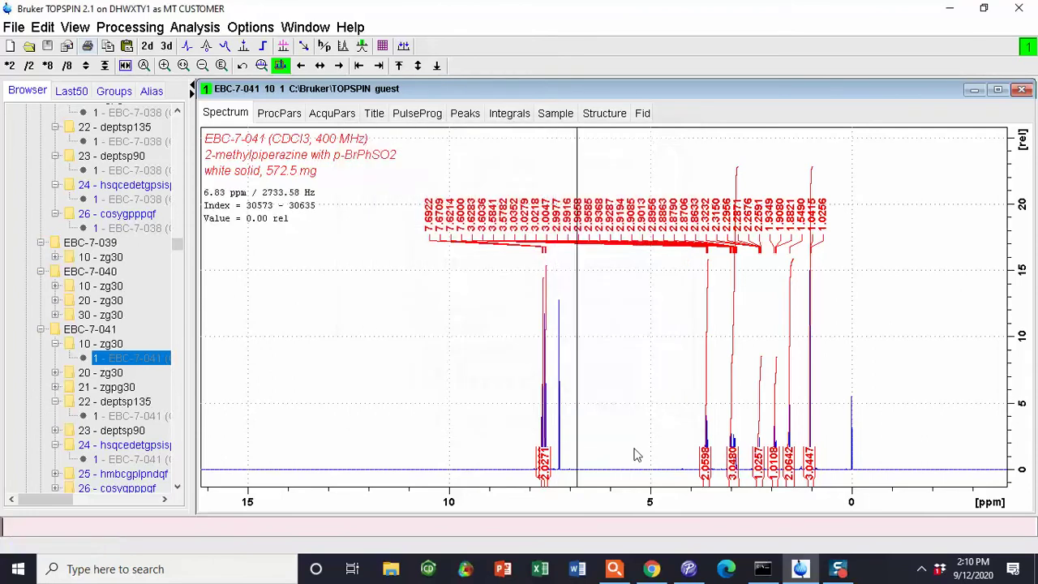
Set the spectrum object's plot limits to 4 and 0.75 ppm and apply them
click(873, 573)
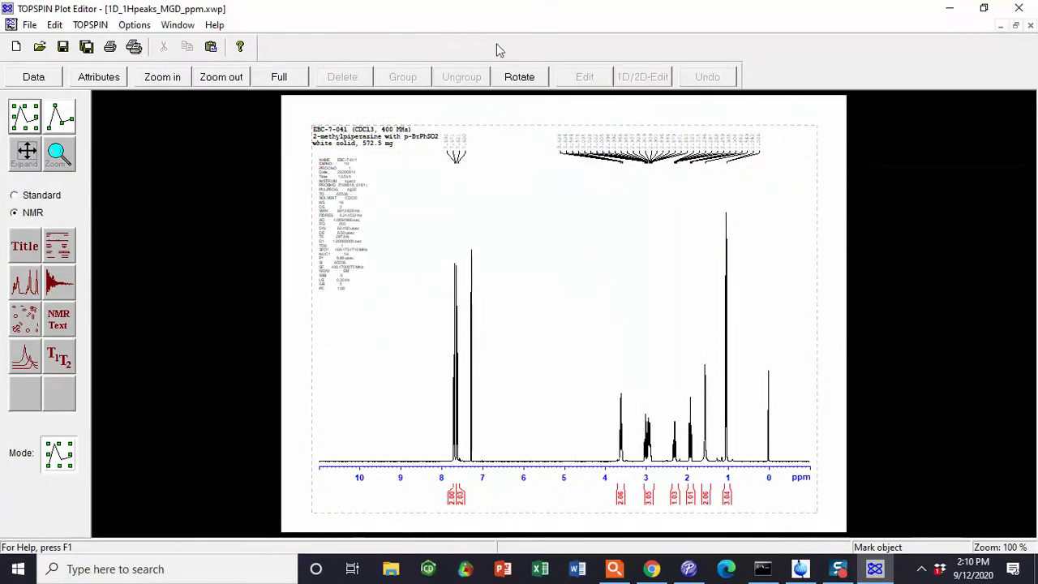
click(521, 204)
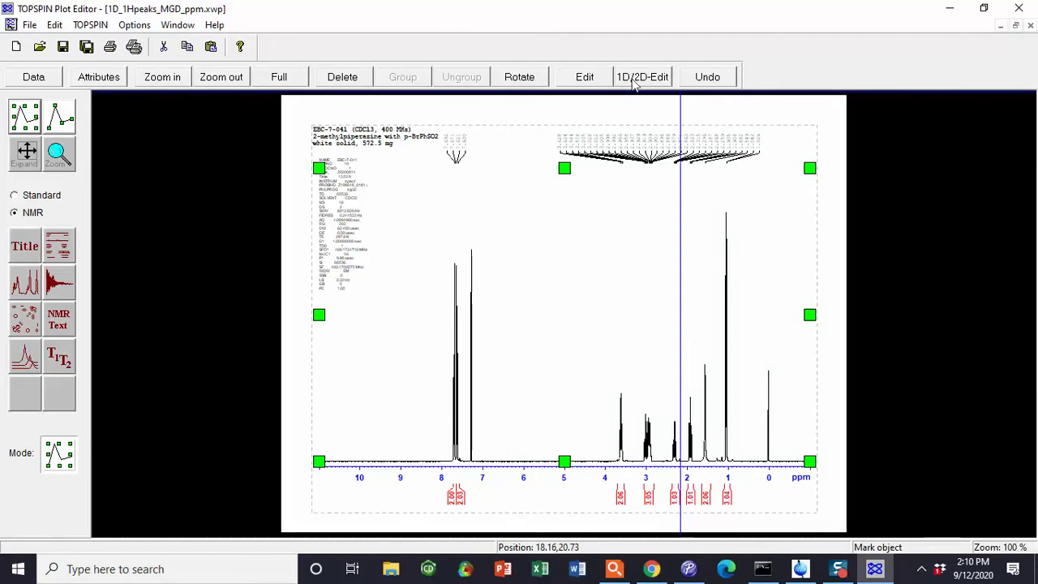
click(586, 77)
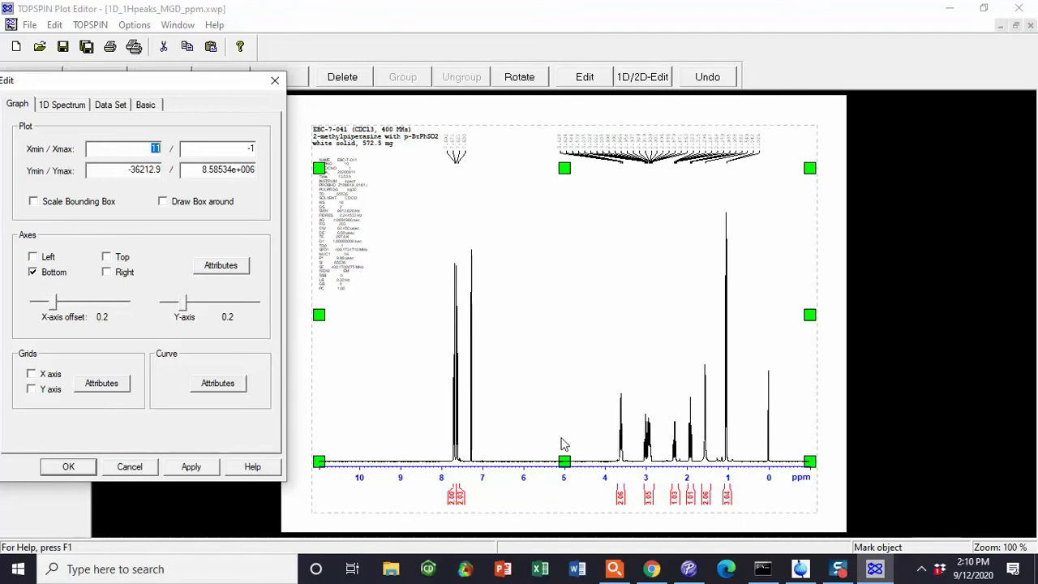
key(Tab)
text(0.75)
click(192, 466)
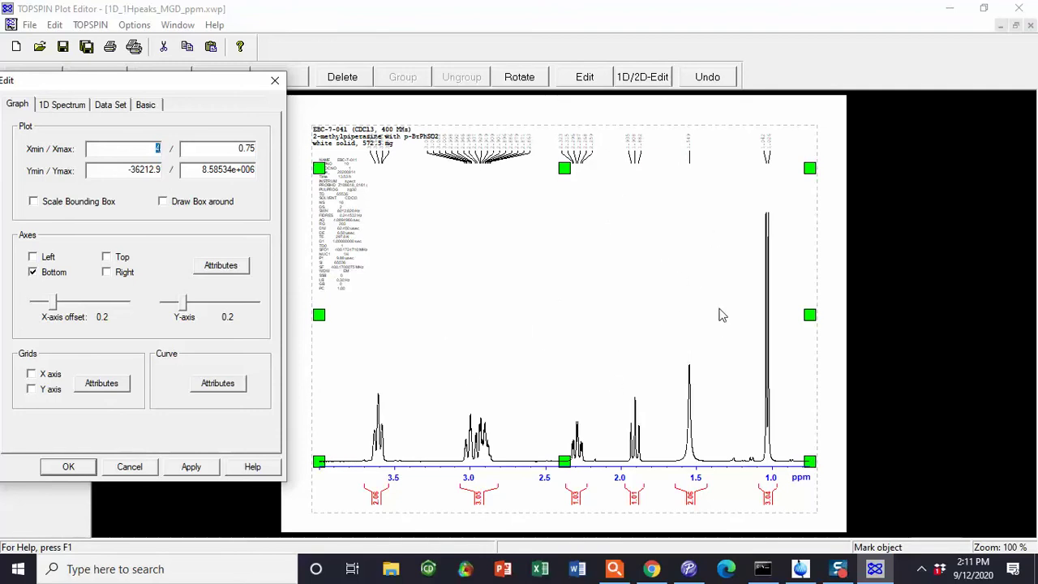
Lower the top edge of the expanded spectrum frame slightly
click(275, 82)
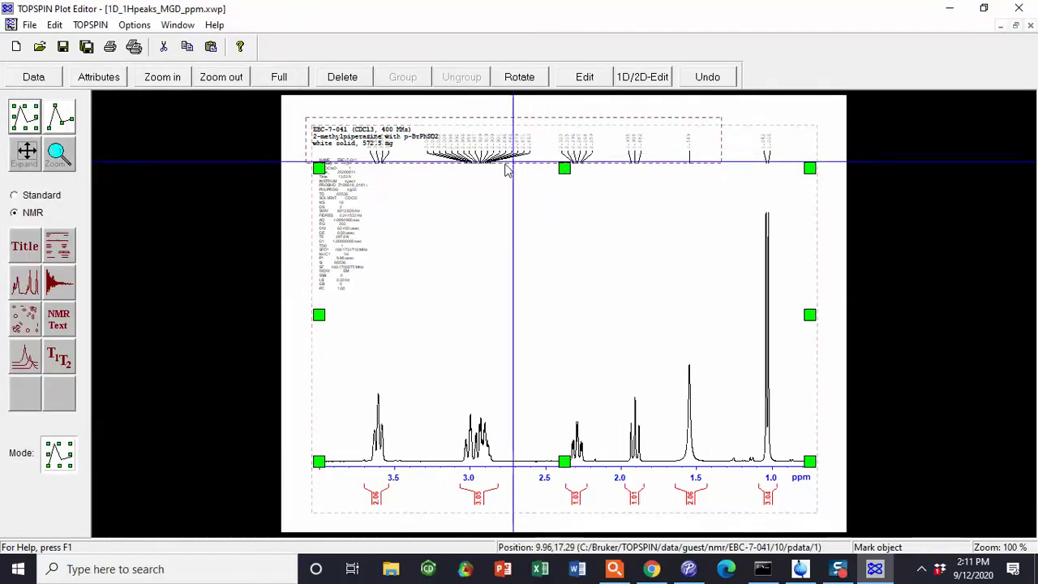
click(564, 168)
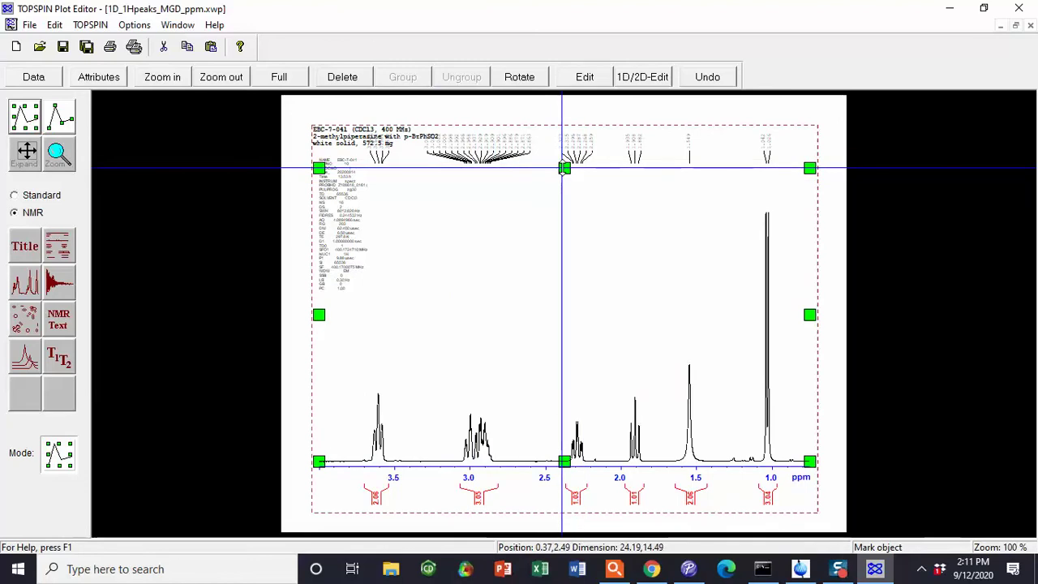
drag(564, 168, 563, 182)
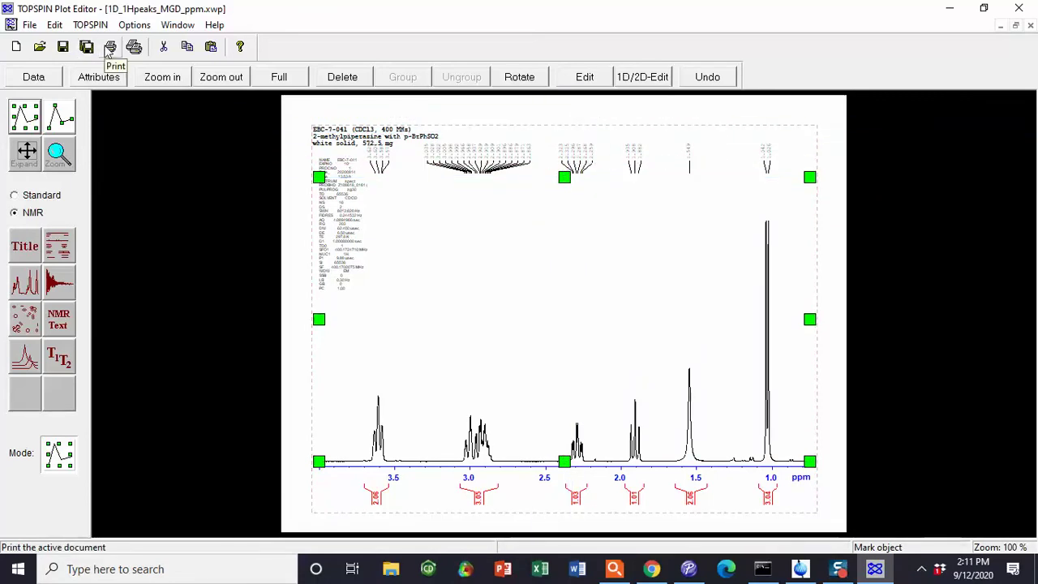
Print the current plot from the Plot Editor
click(110, 47)
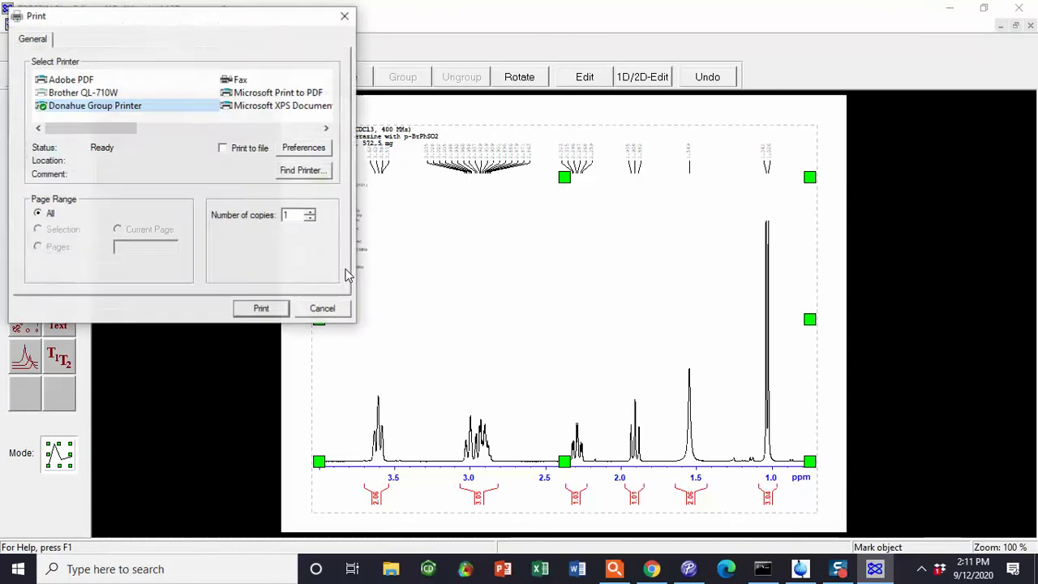
click(258, 307)
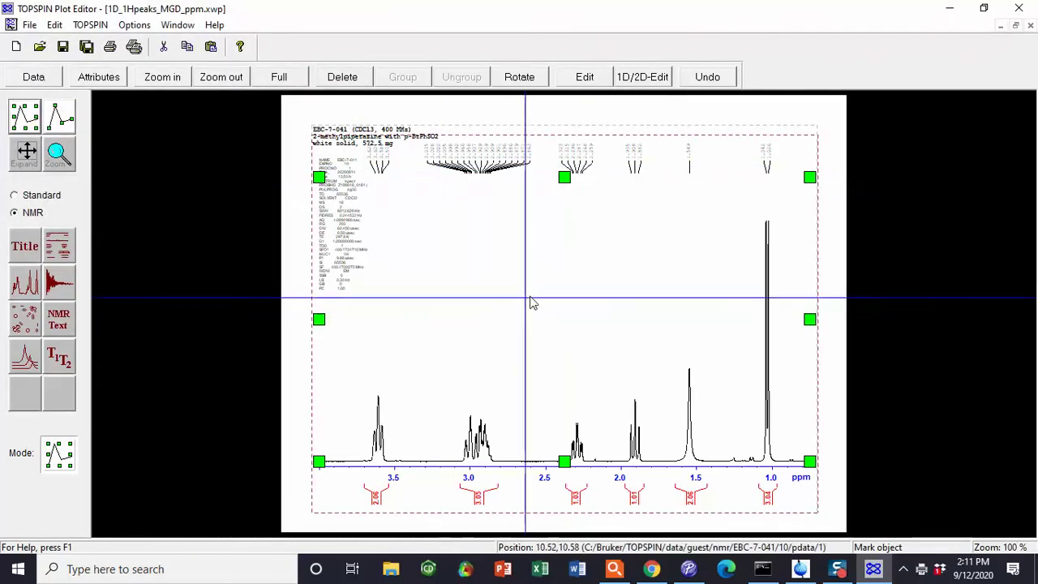
click(923, 251)
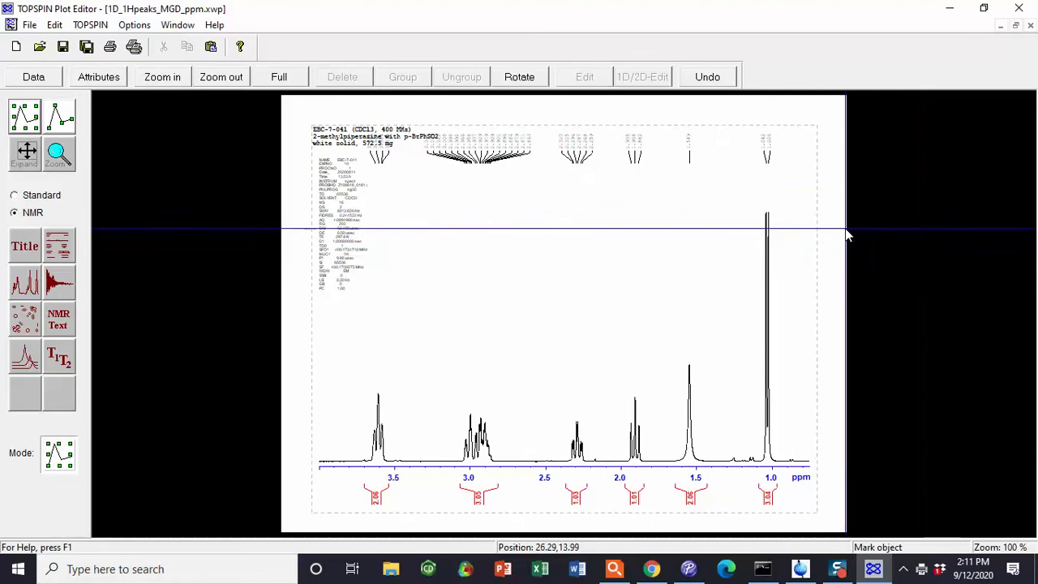
click(112, 49)
Export the plot as PDF 'EBC-7-041 1H ppm' at 360 dpi, then close without saving changes
click(262, 306)
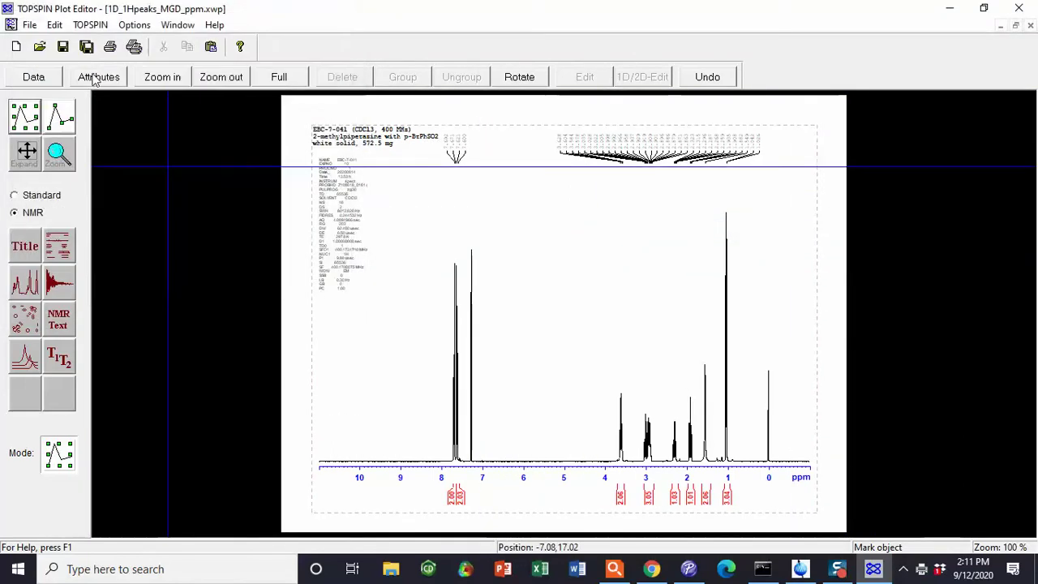
click(29, 24)
click(64, 193)
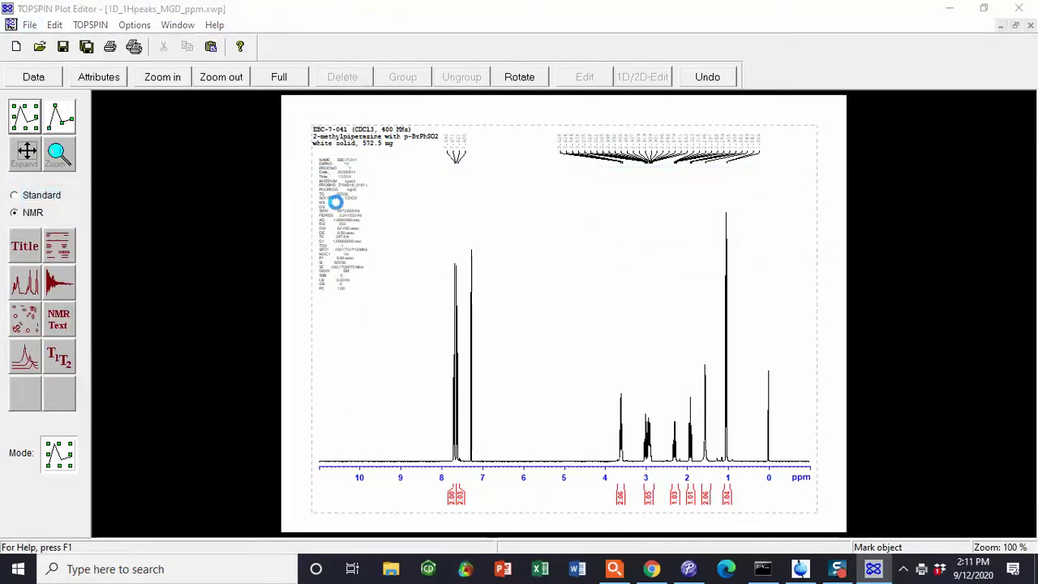
text(EBC-7-041)
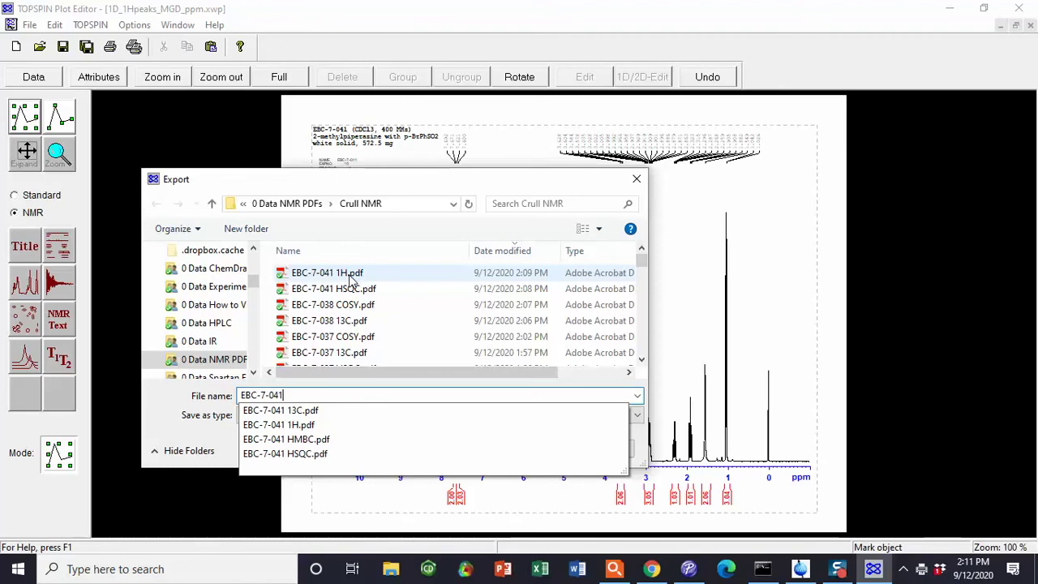
text(1H)
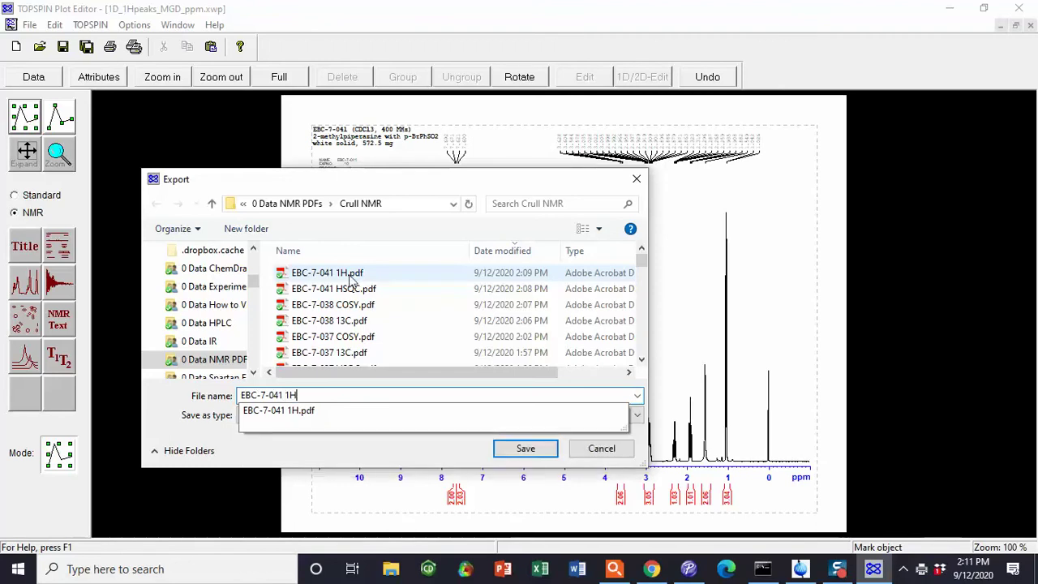
text( ppm)
key(Return)
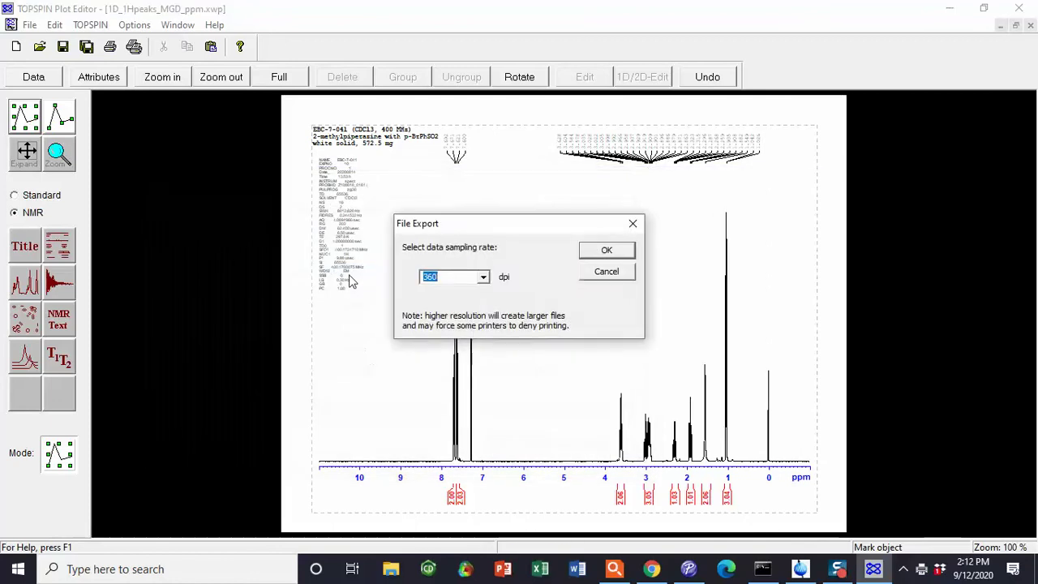
key(Return)
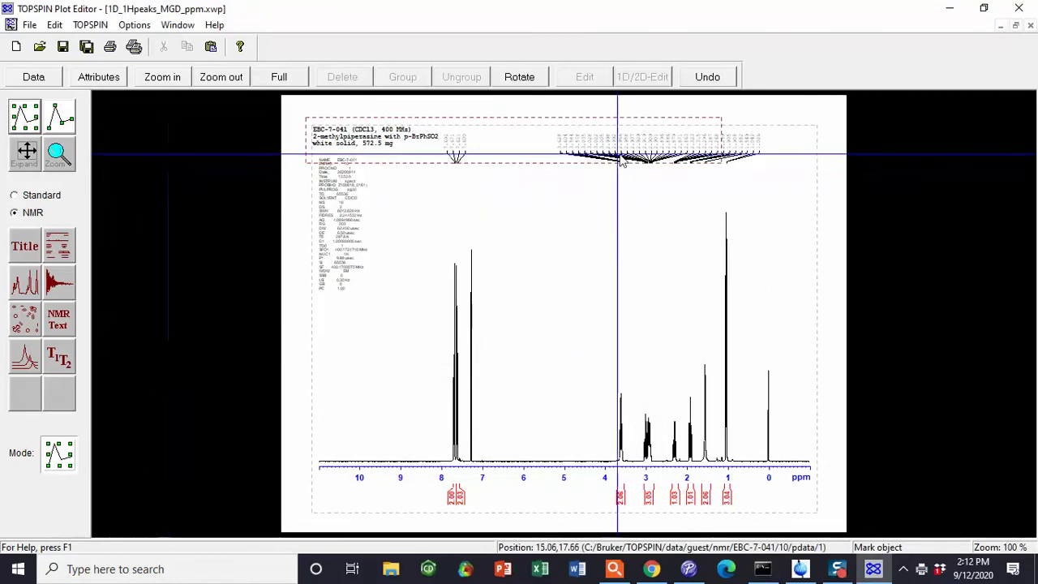
click(1019, 8)
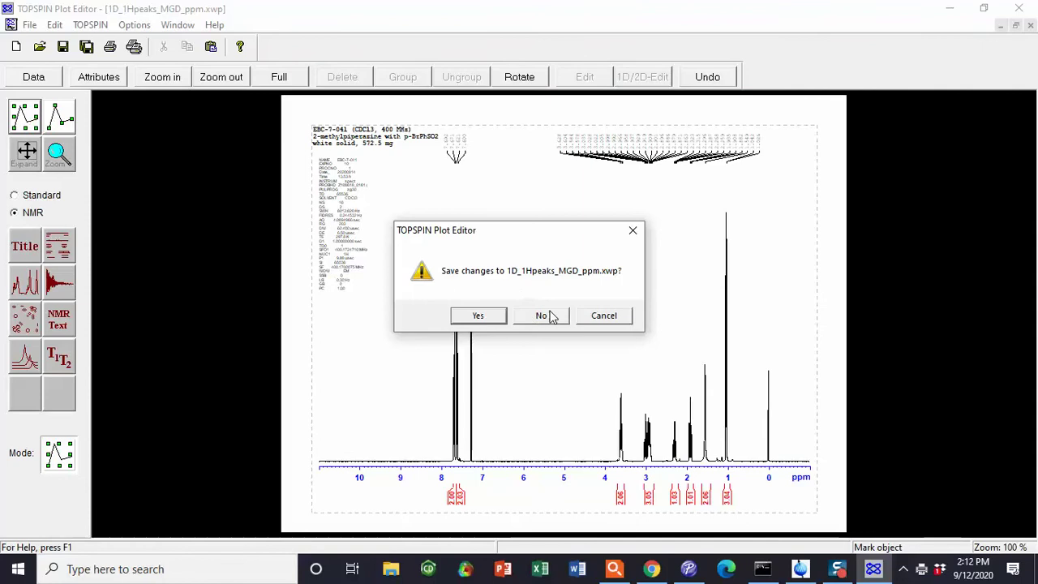
click(551, 322)
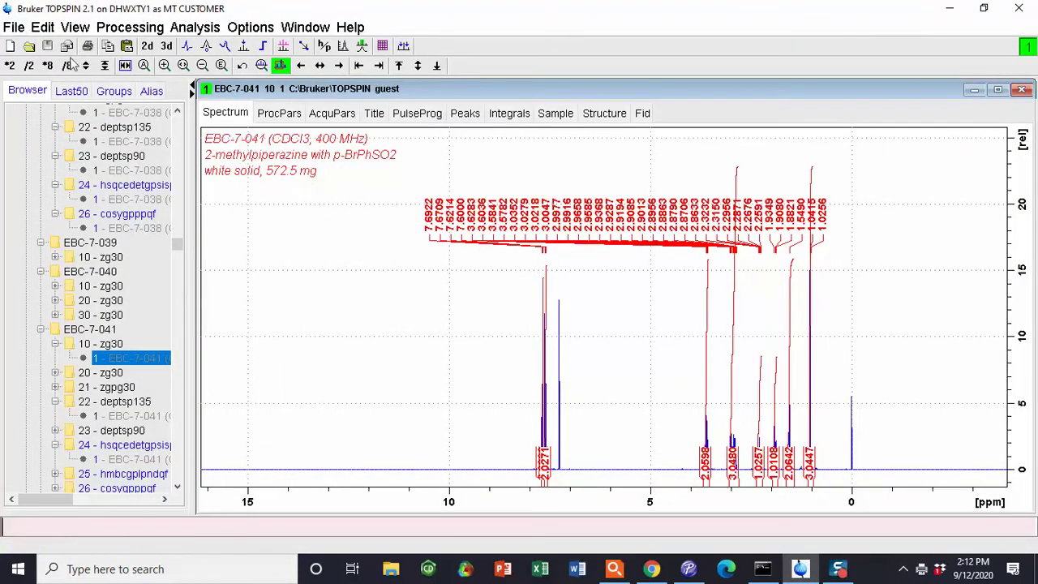
Start the Plot Editor with layout +/1D_1Hpeaks_MGD_4zoom.xwp, showing four expanded insets
click(88, 46)
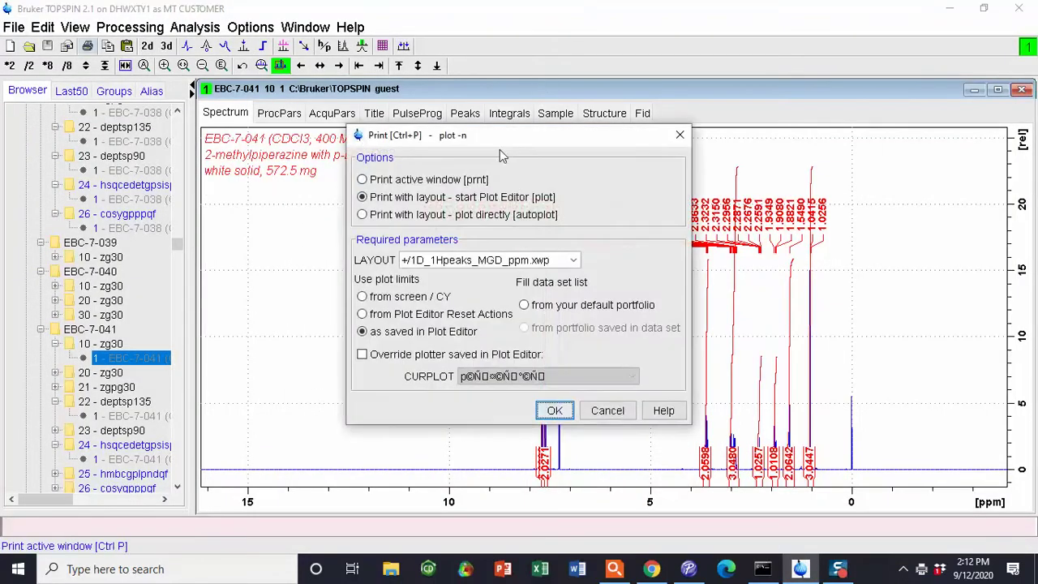
click(574, 261)
scroll(519, 324, up, 3)
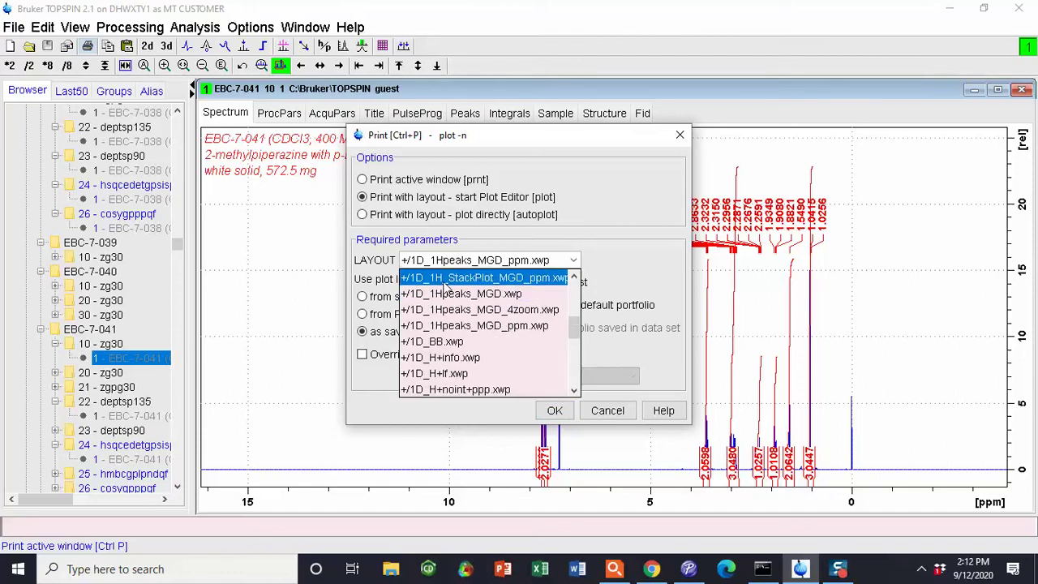
click(519, 318)
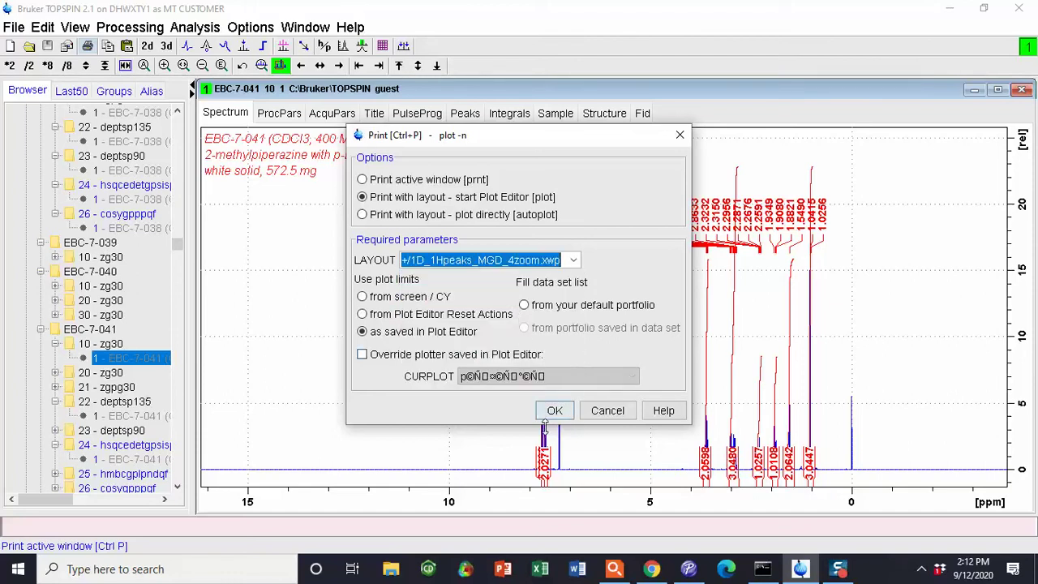
click(555, 411)
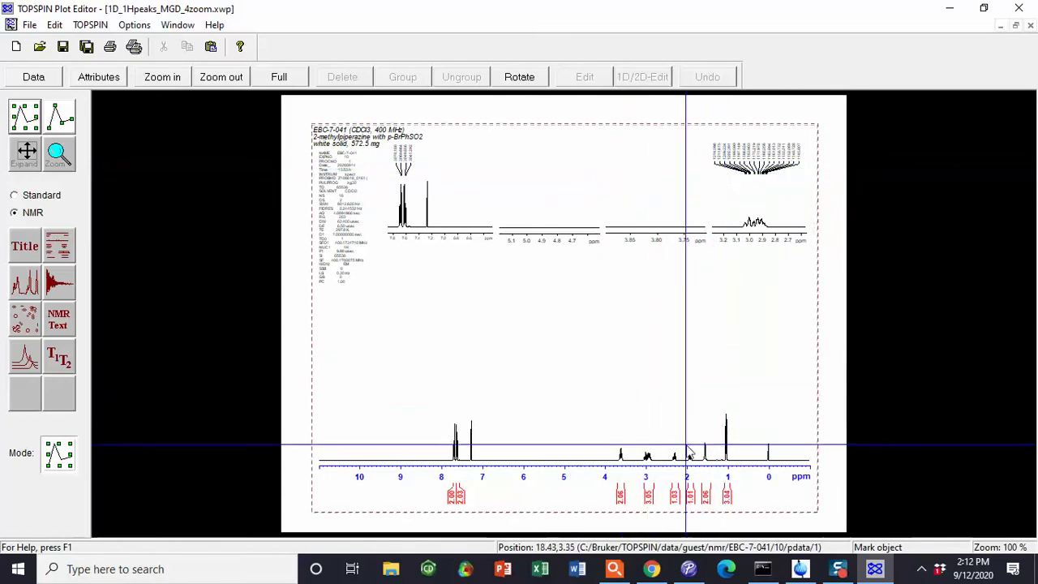
click(455, 214)
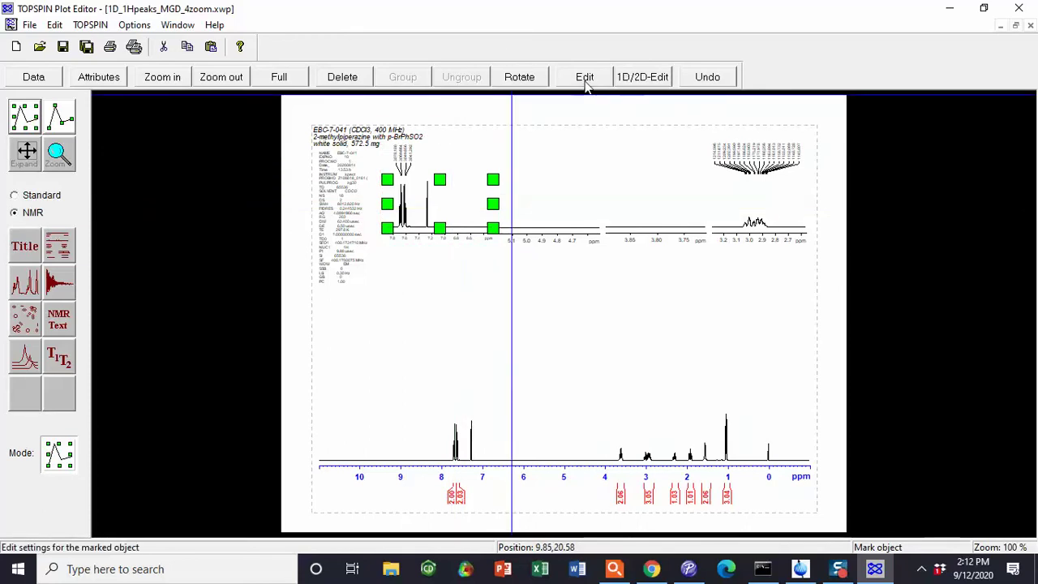
Shift and stretch the first inset onto the aromatic peaks around 7.70–7.60 ppm
click(656, 76)
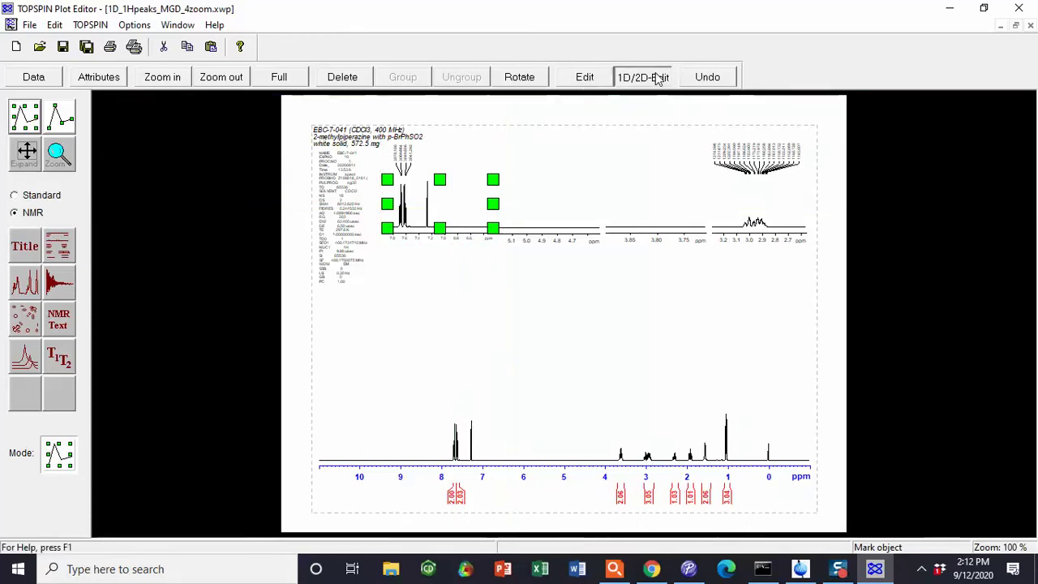
click(29, 109)
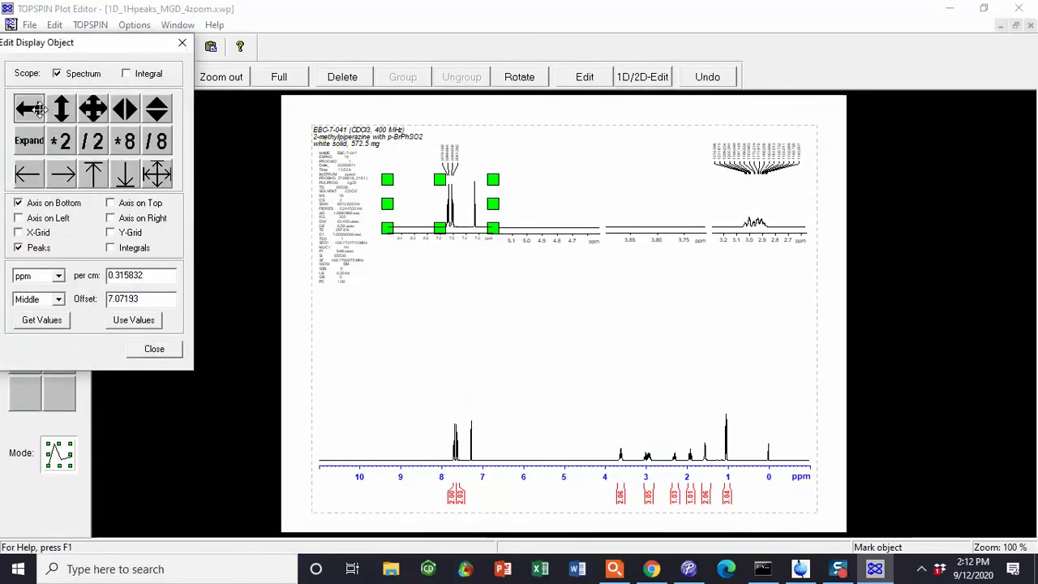
click(117, 118)
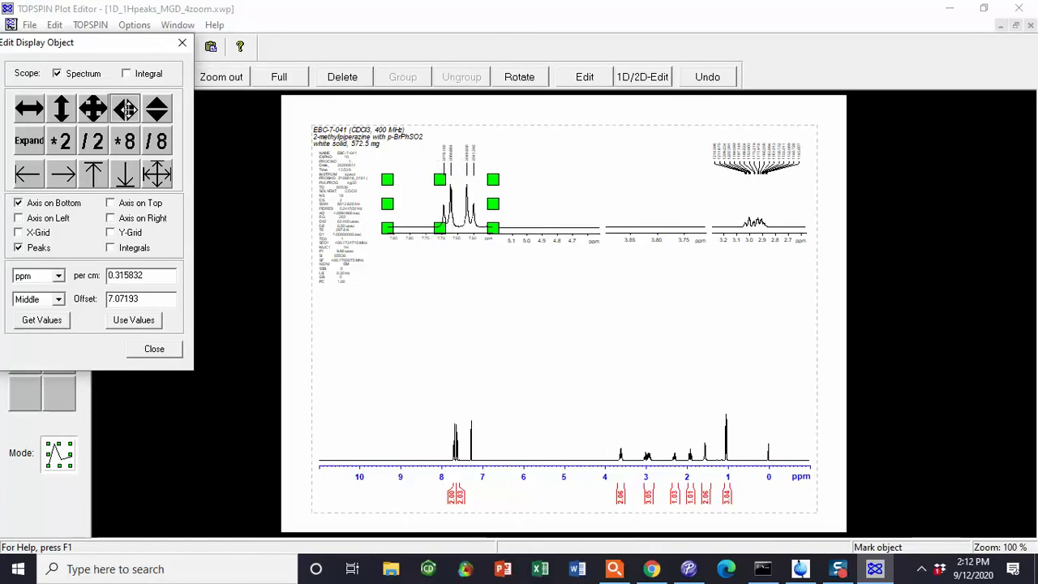
click(24, 118)
click(135, 115)
click(136, 115)
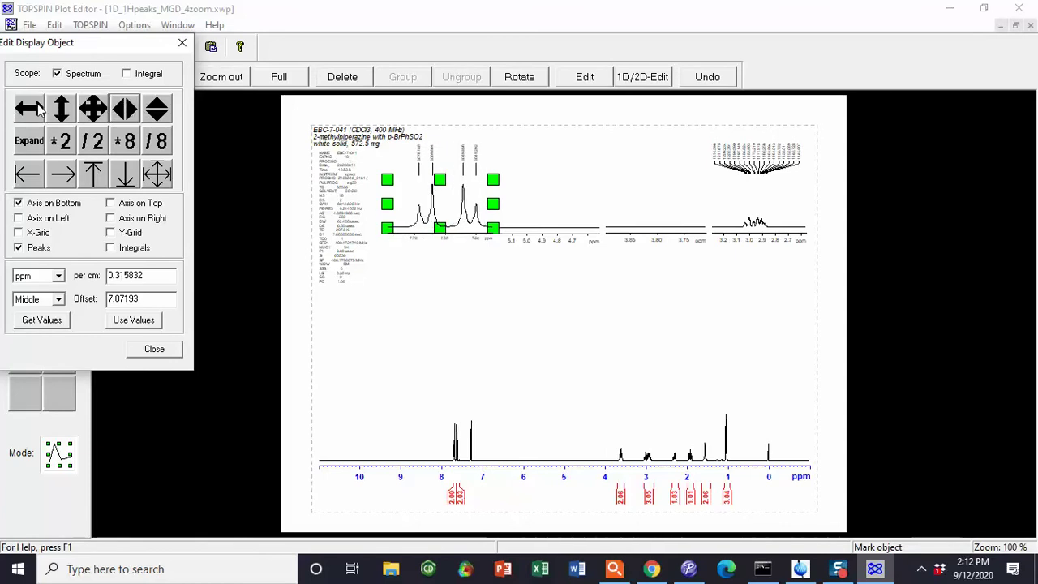
click(38, 109)
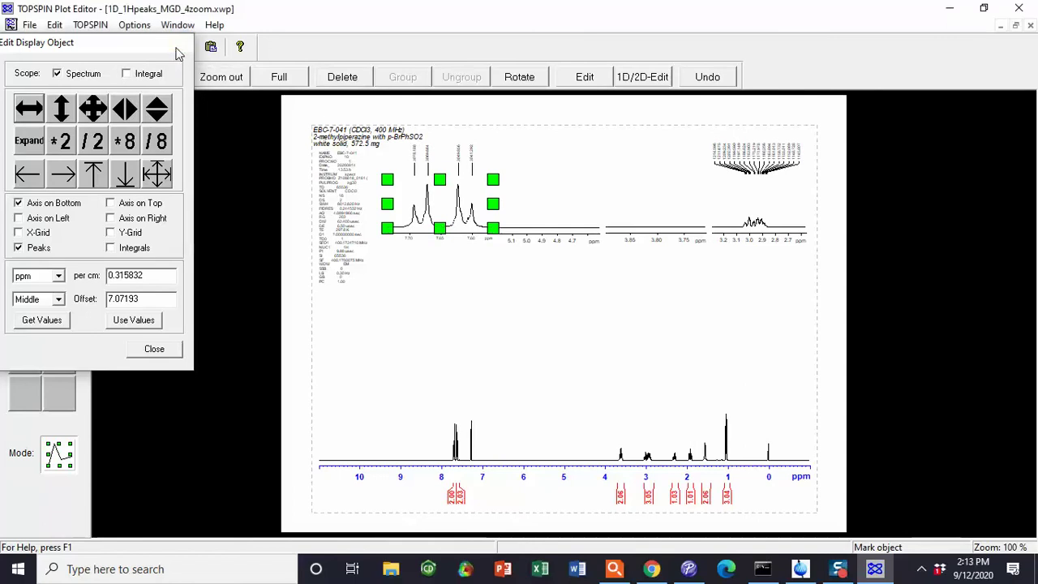
click(182, 44)
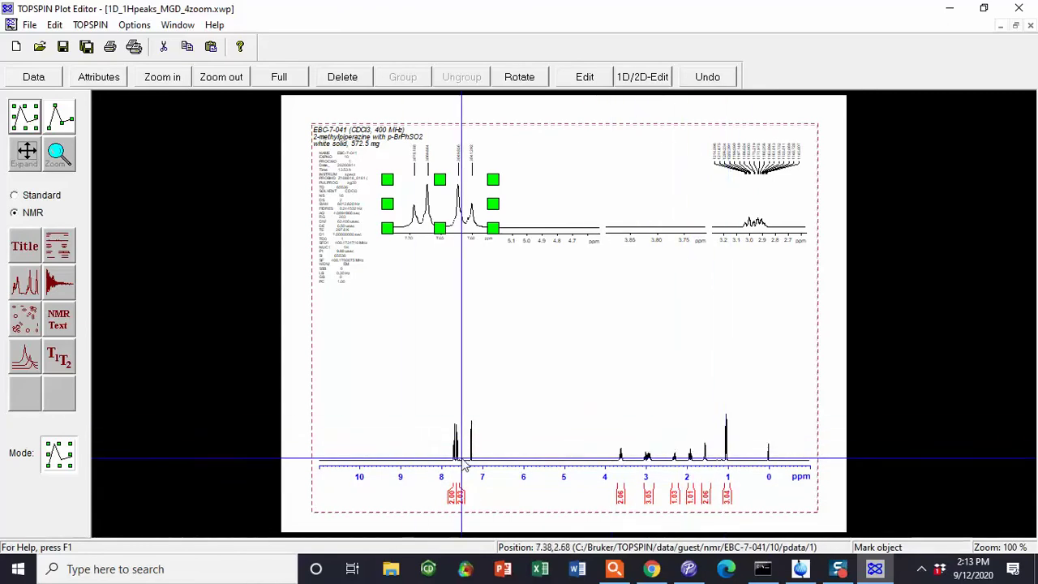
click(554, 230)
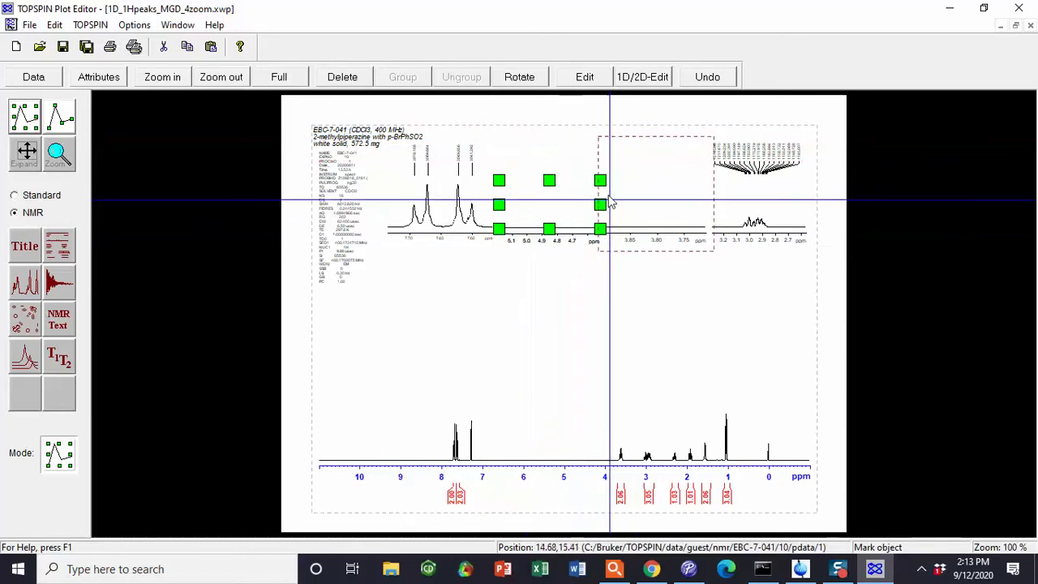
Place a copy of the 5.1–4.7 ppm inset mid-page
click(570, 199)
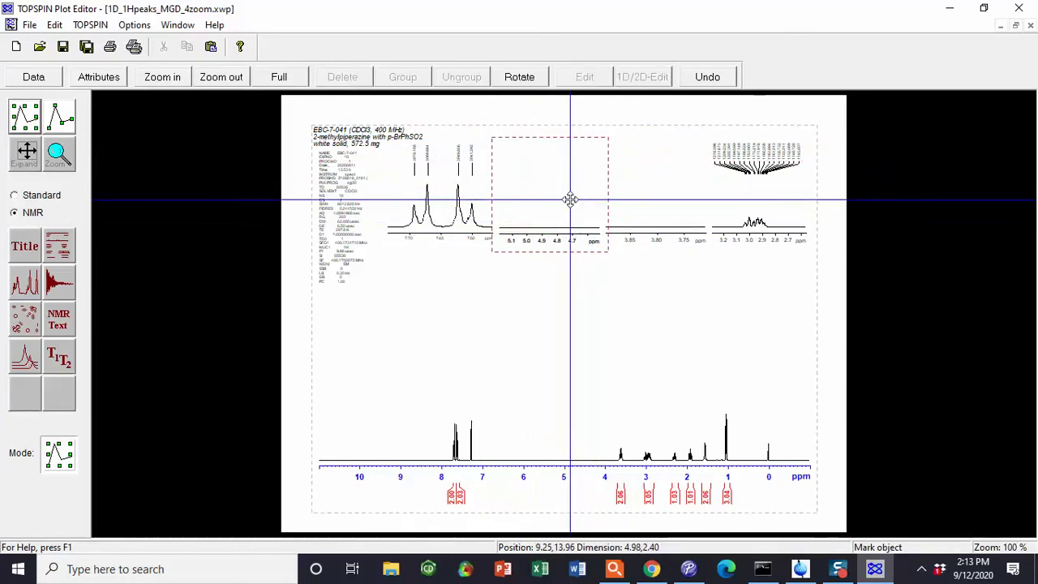
mouse_move(571, 199)
mouse_down()
mouse_move(498, 318)
mouse_move(454, 316)
mouse_move(462, 304)
mouse_move(640, 300)
mouse_move(546, 308)
mouse_move(570, 314)
mouse_move(562, 160)
mouse_move(570, 199)
mouse_up()
click(585, 81)
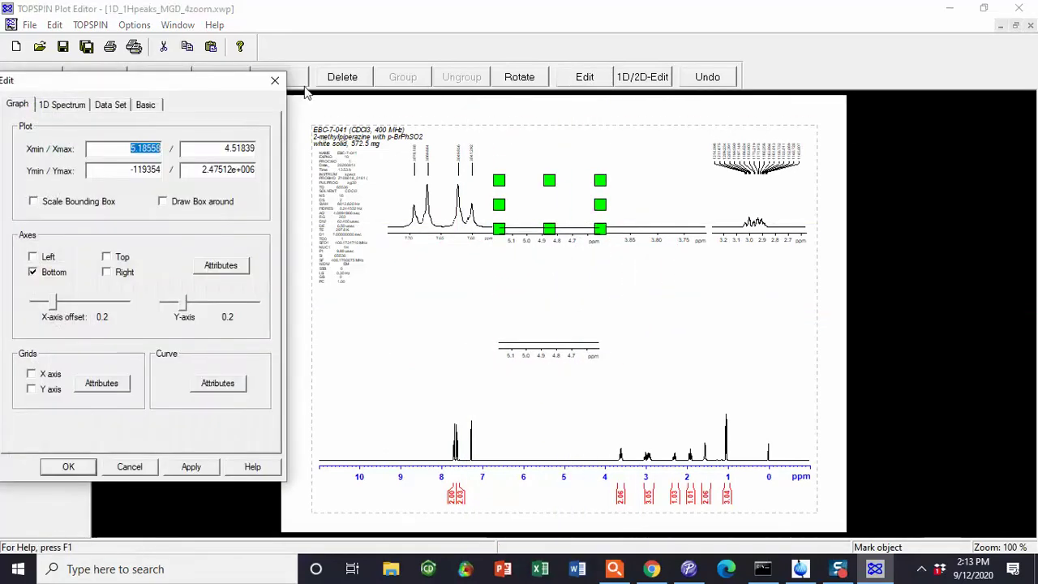
click(275, 82)
Shift and stretch the second top inset onto the multiplet near 3.65–3.60 ppm
click(642, 76)
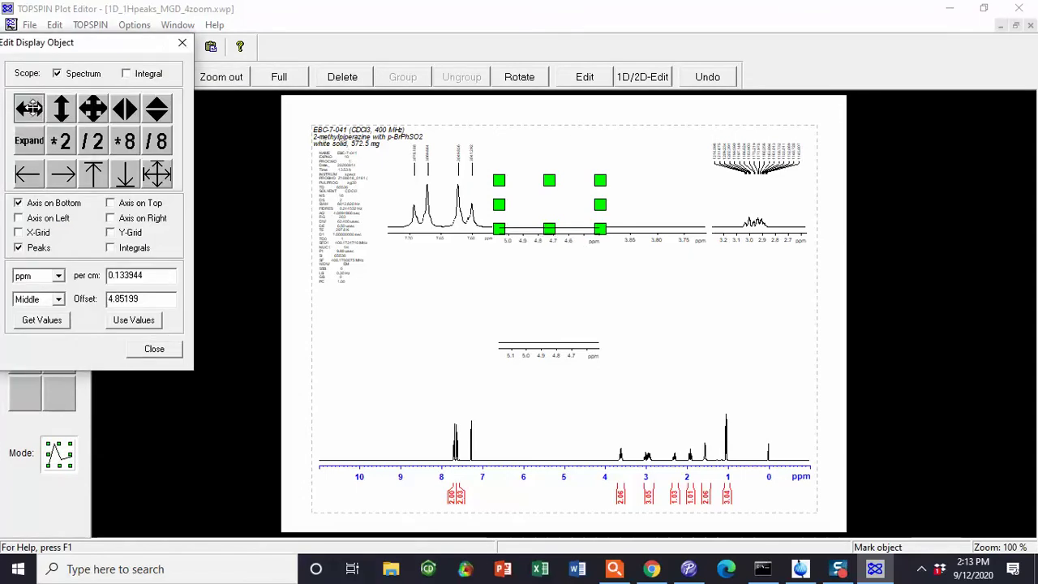
click(36, 108)
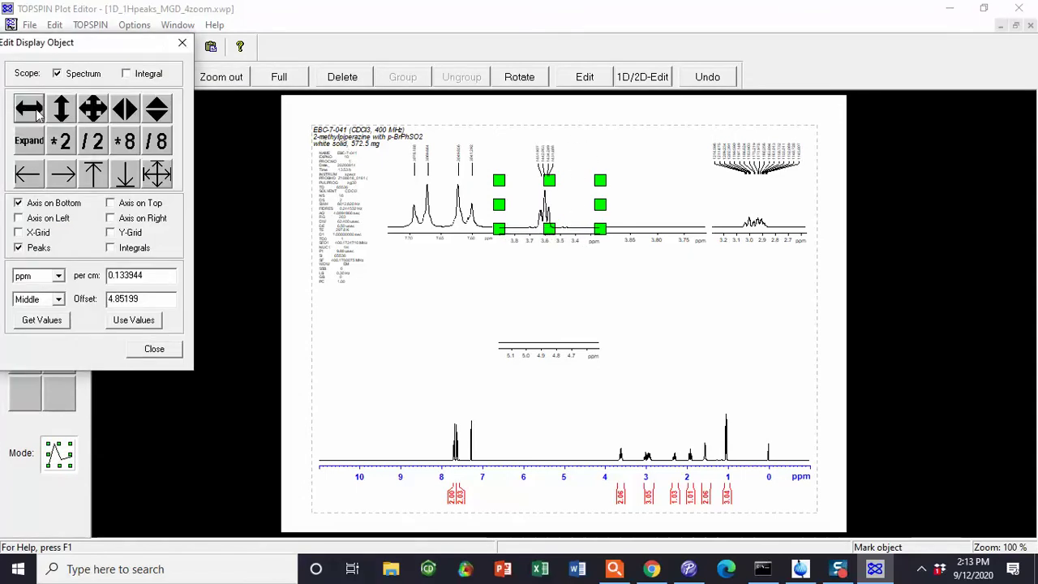
click(125, 108)
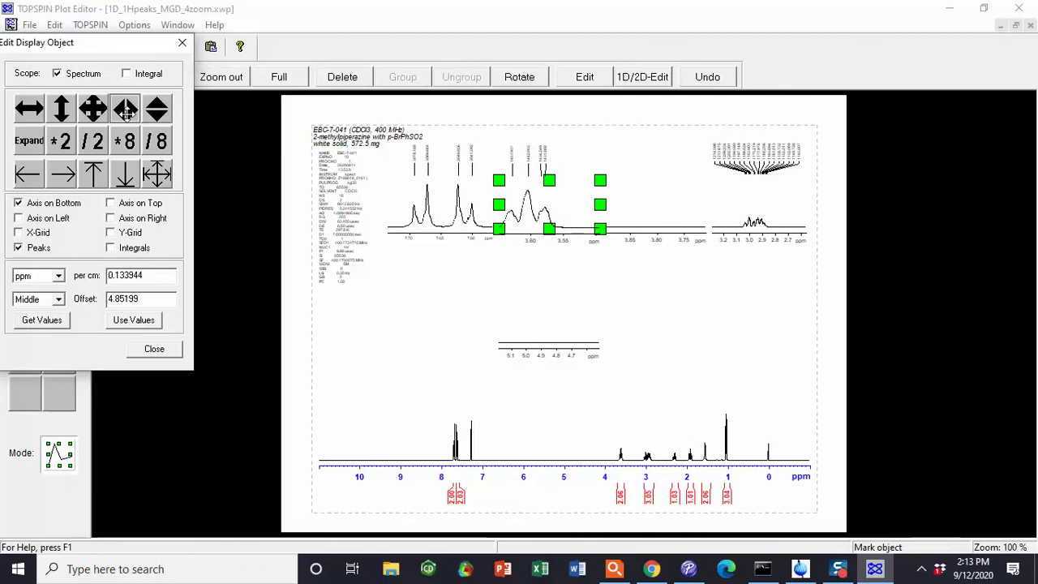
click(26, 108)
click(26, 109)
click(26, 109)
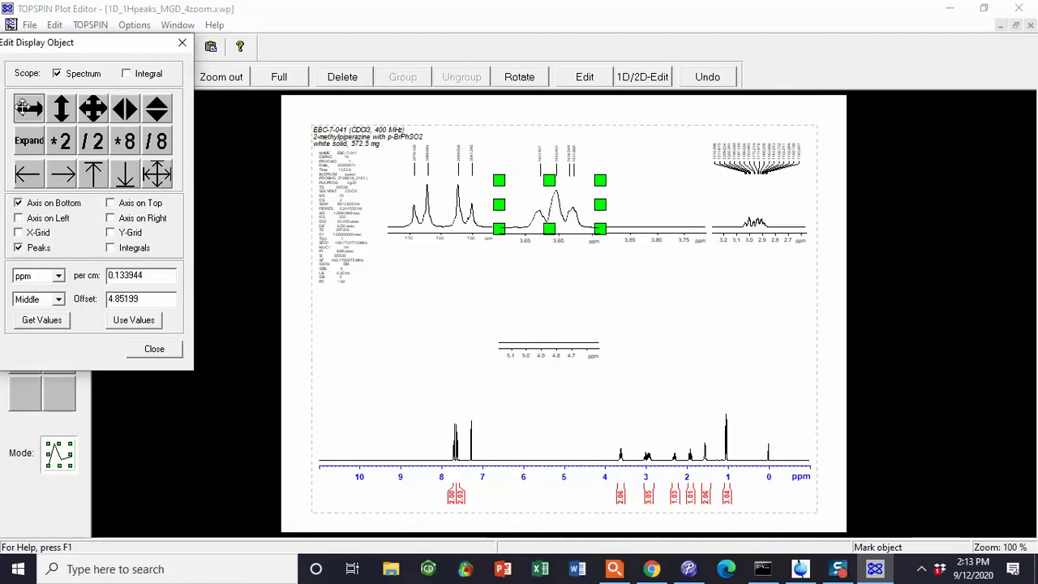
click(188, 45)
Shift the third inset from 3.85–3.75 ppm down onto the 3.0 ppm multiplet
click(656, 212)
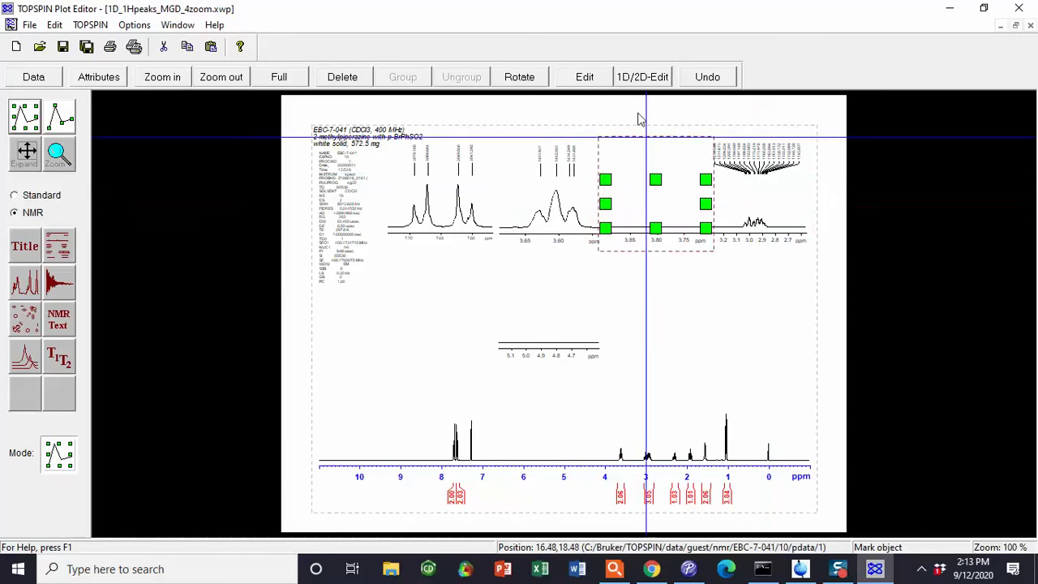
click(658, 78)
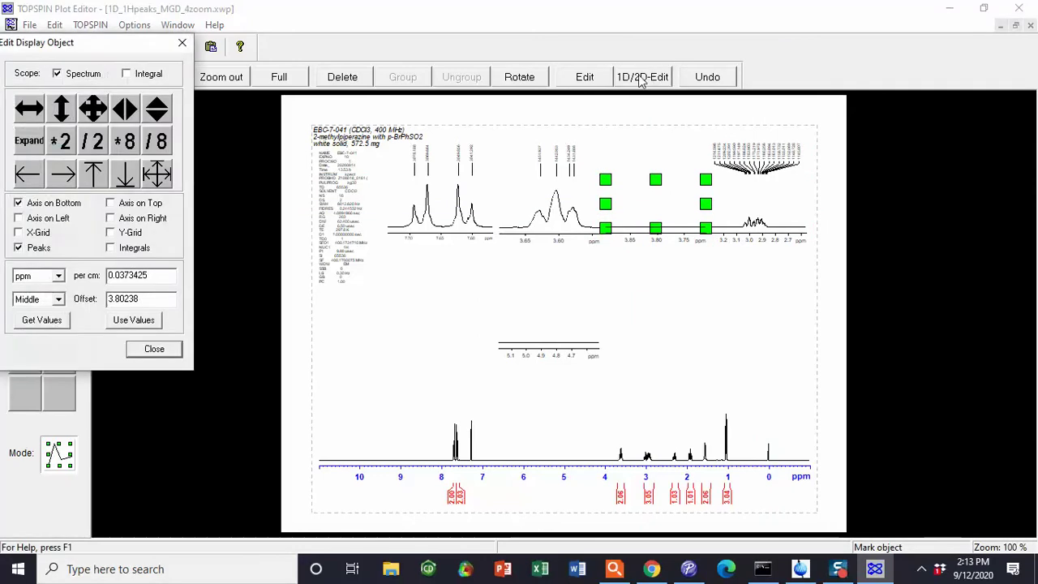
click(15, 111)
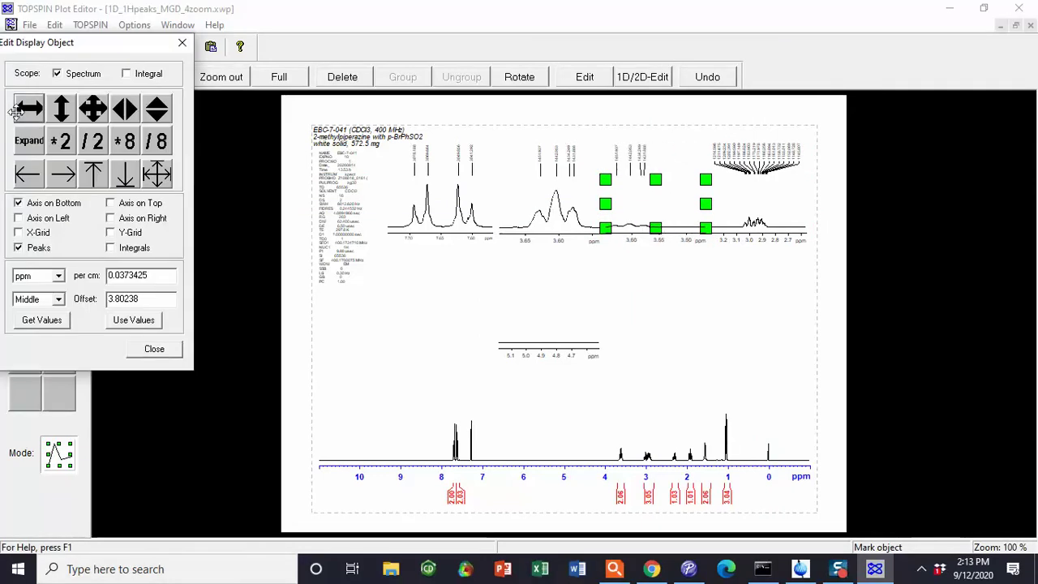
click(10, 114)
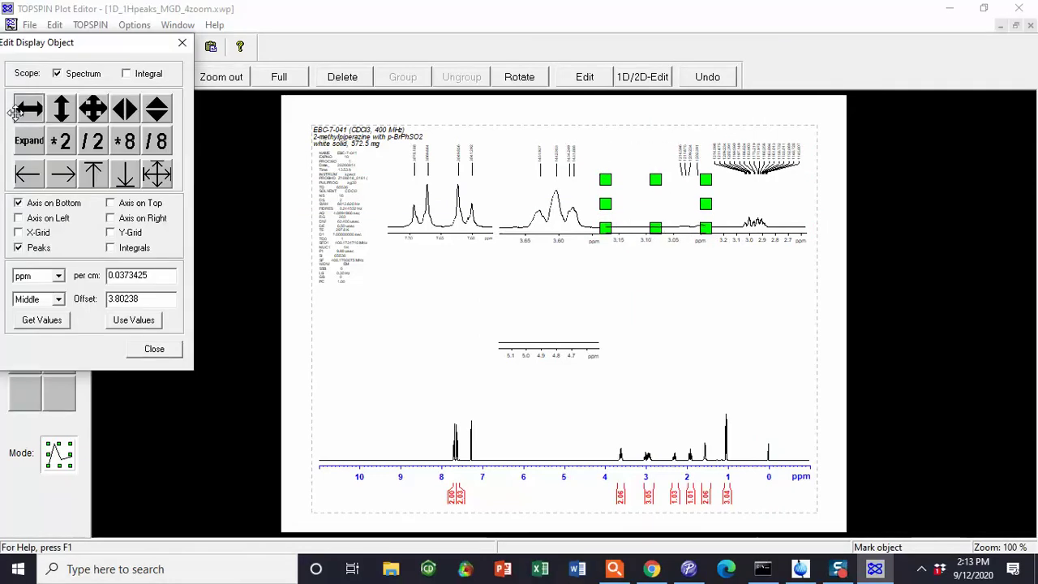
click(12, 112)
click(11, 112)
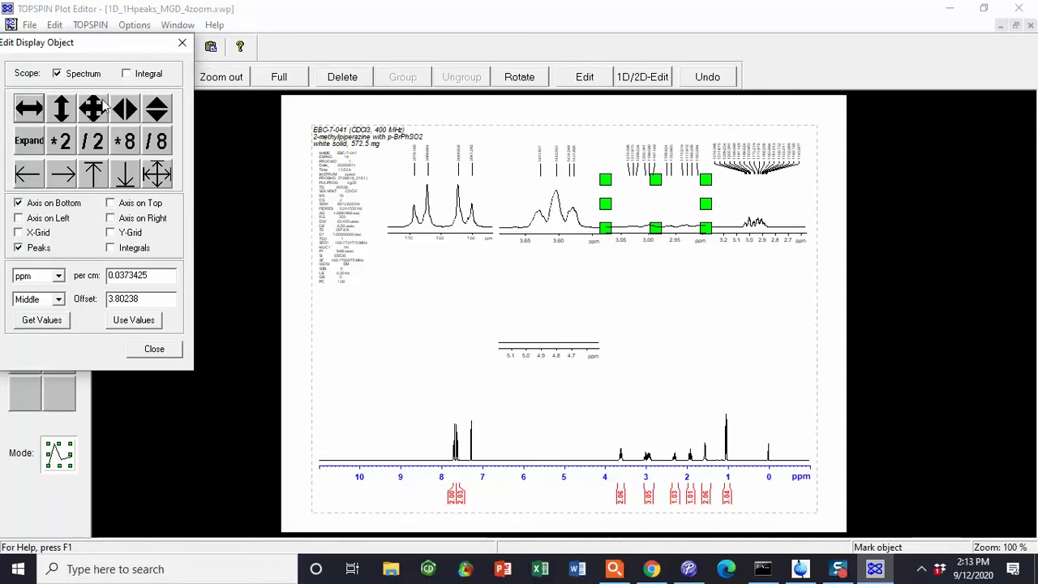
Stretch the third inset to span about 3.05–2.90 ppm and close the display editor
click(121, 98)
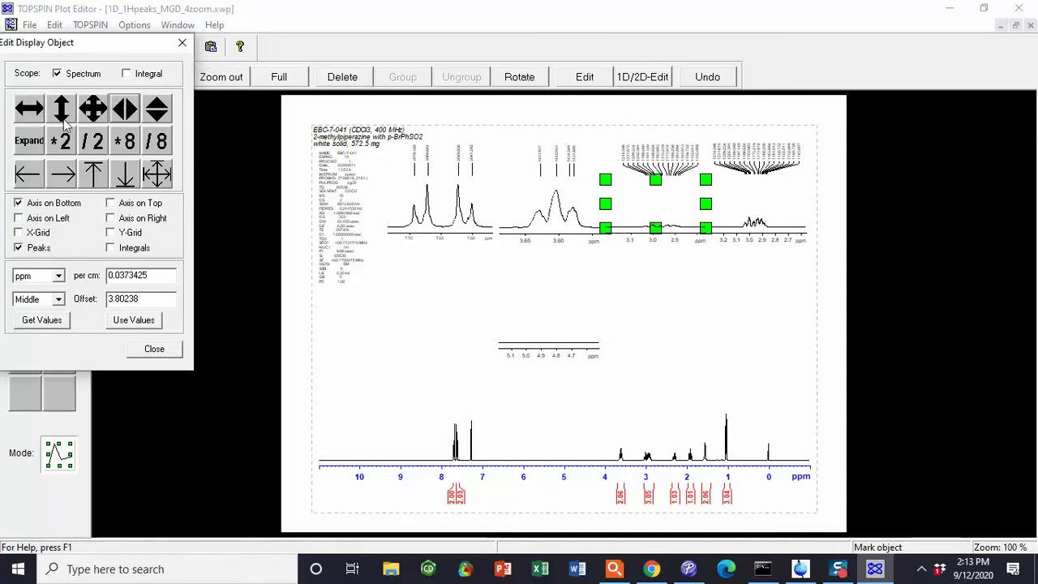
click(27, 109)
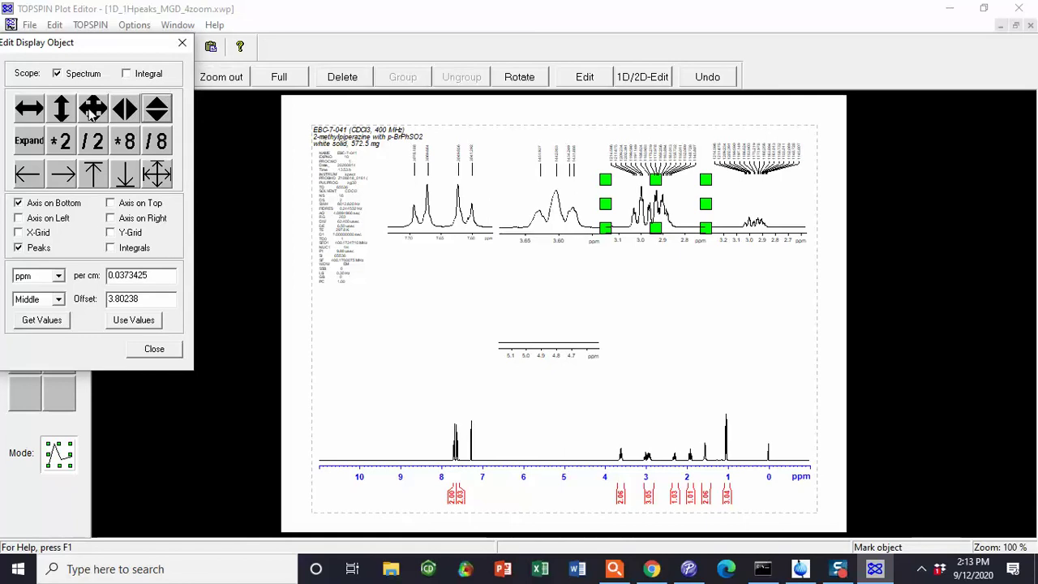
drag(50, 47, 96, 54)
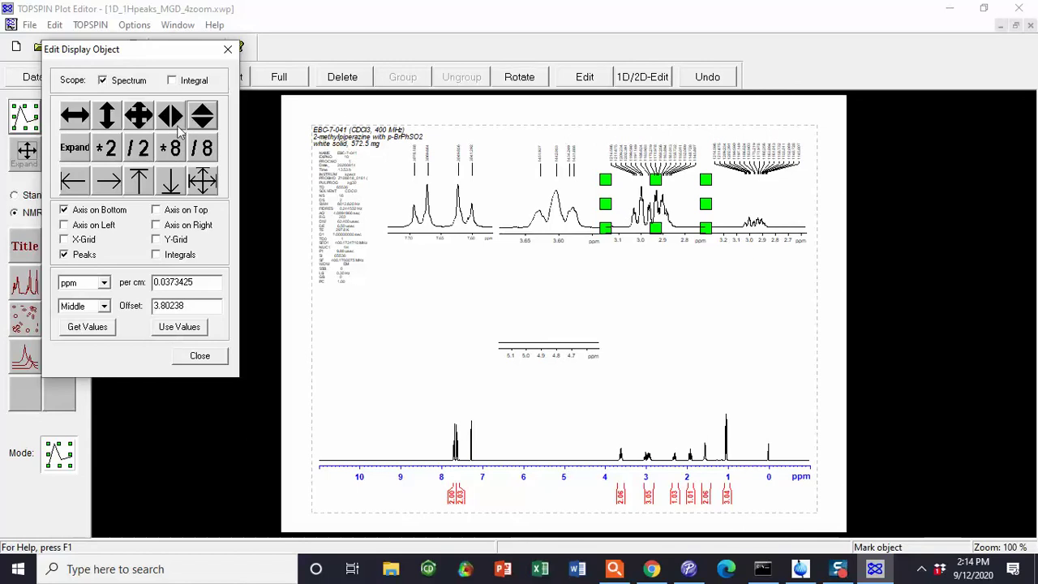
click(177, 118)
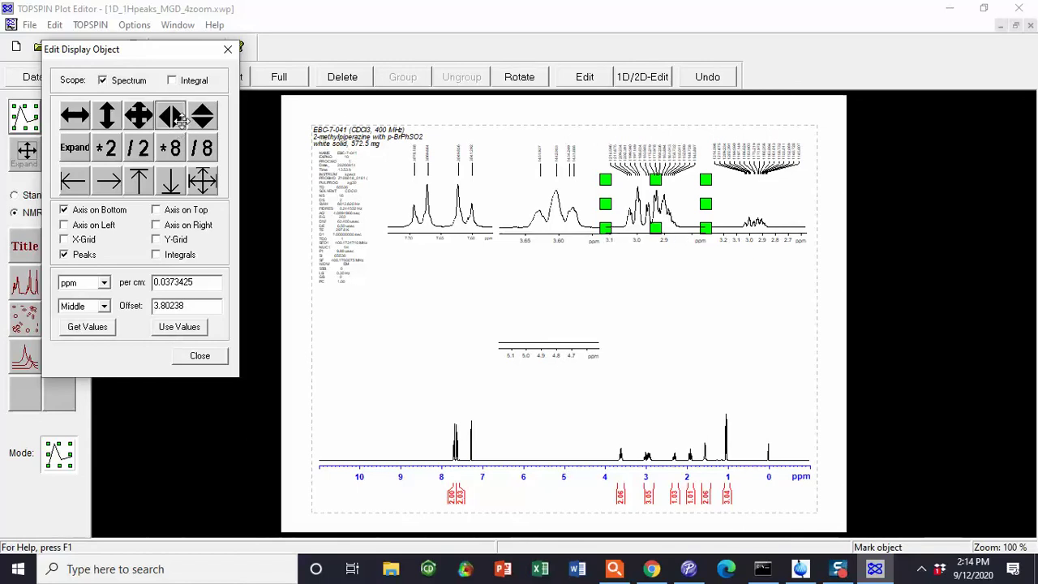
click(90, 117)
click(171, 119)
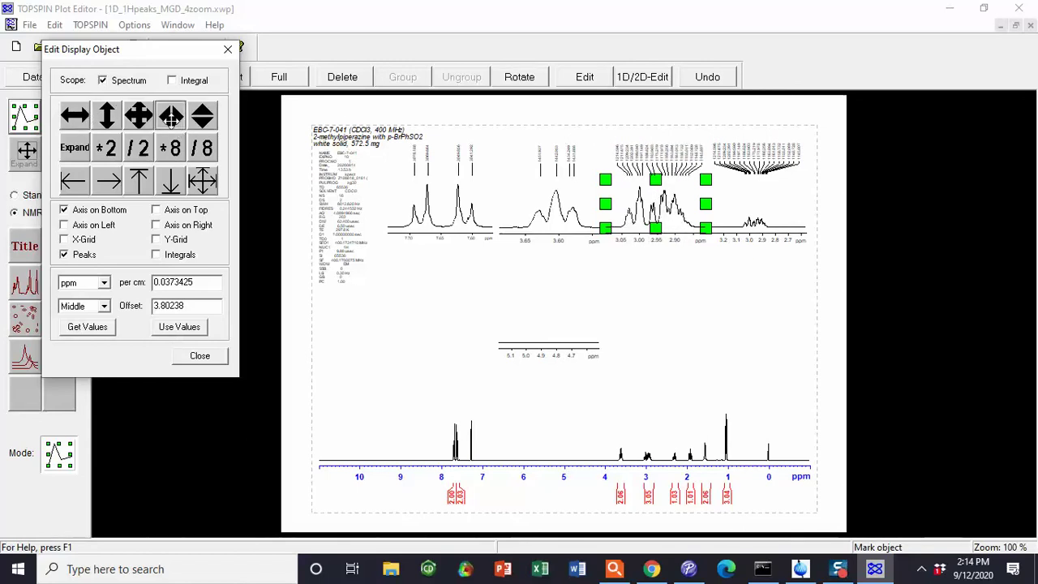
click(228, 50)
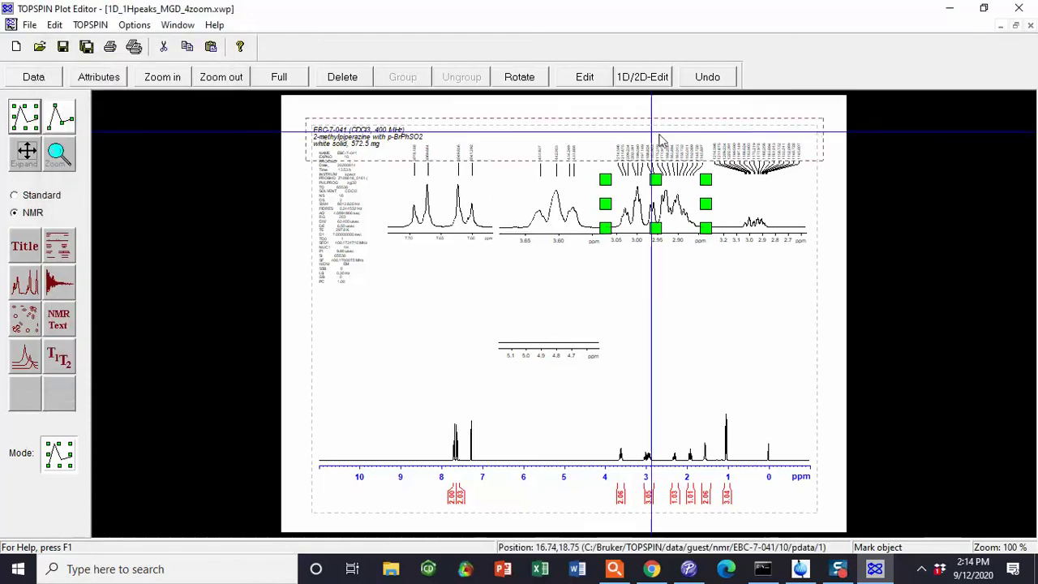
Widen the 3.05–2.90 ppm inset to the right
click(750, 210)
drag(751, 210, 759, 317)
click(698, 207)
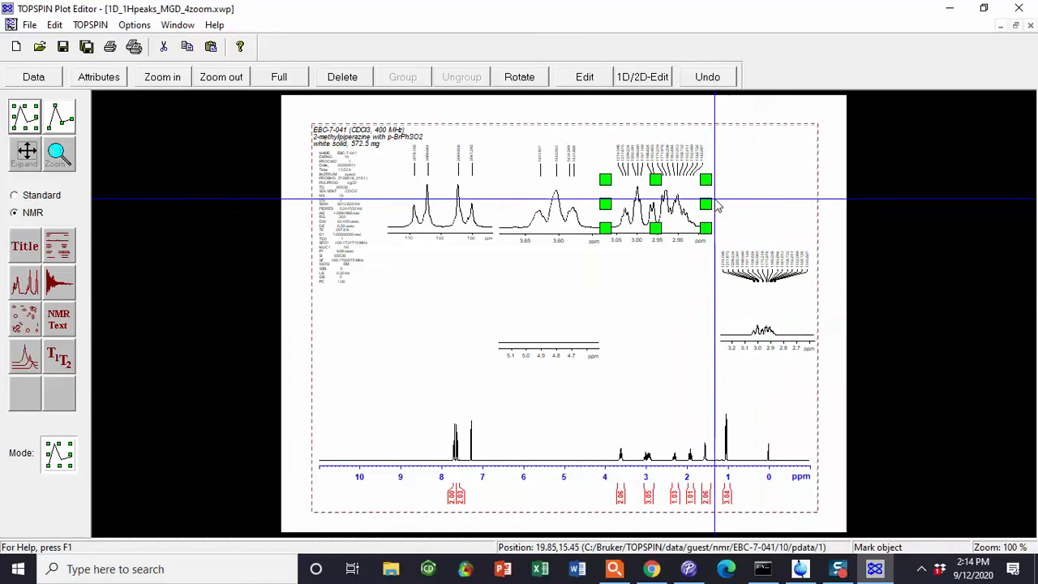
drag(707, 204, 725, 205)
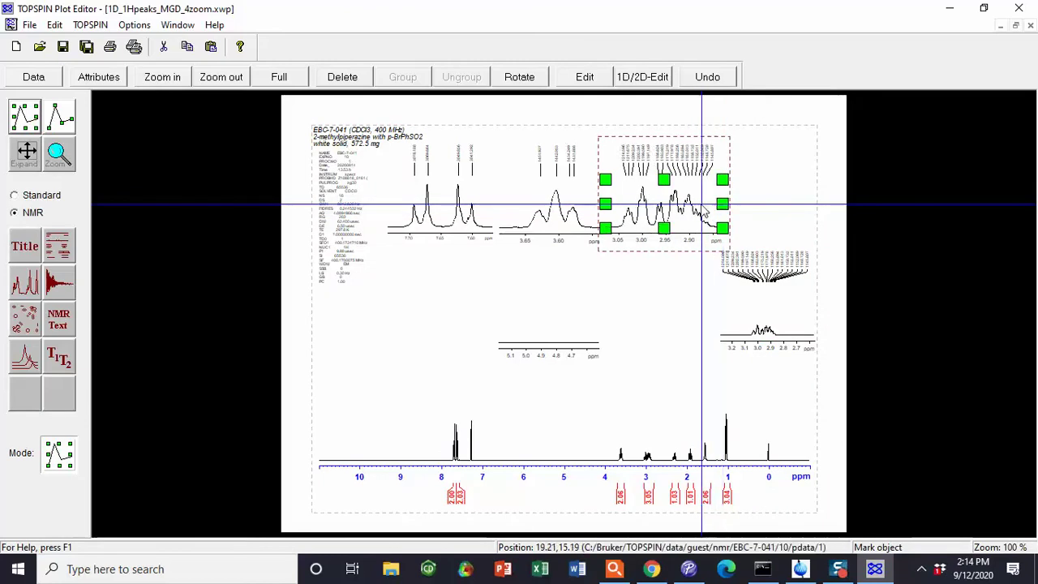
click(700, 212)
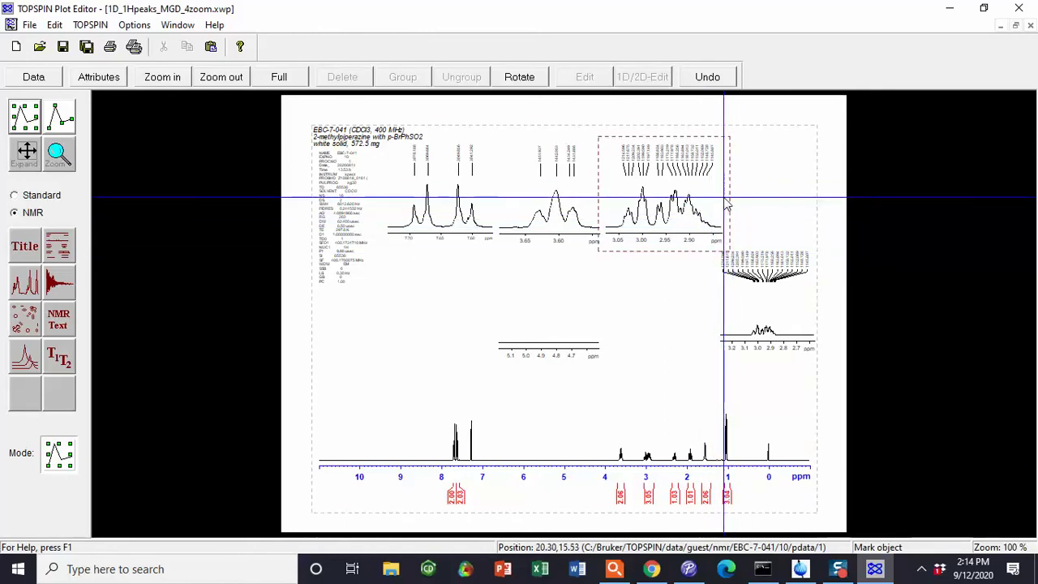
Undo the stray move so the 3.2–2.7 ppm inset returns to the top row
click(790, 182)
click(870, 184)
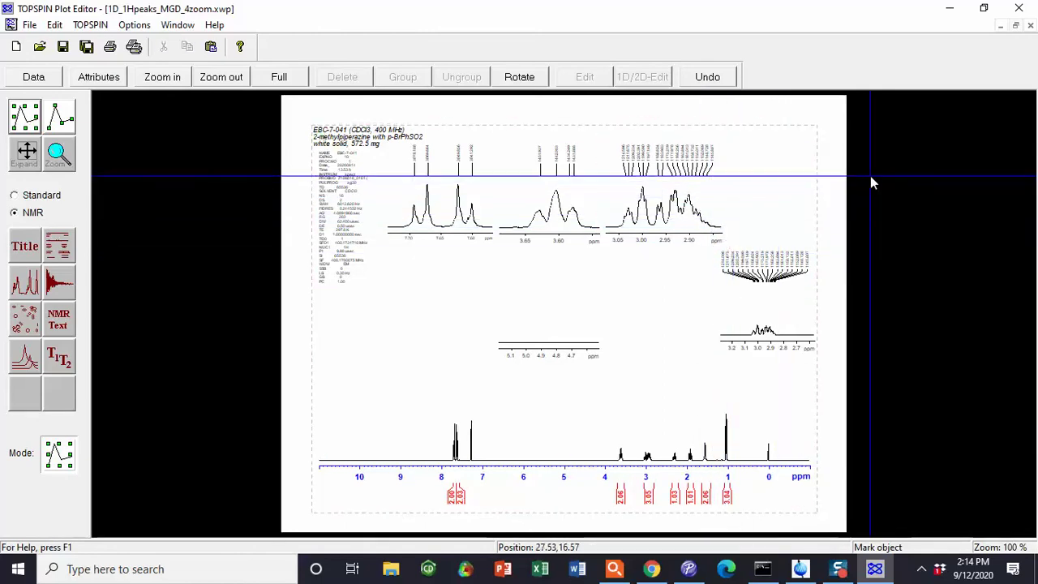
key(ctrl+z)
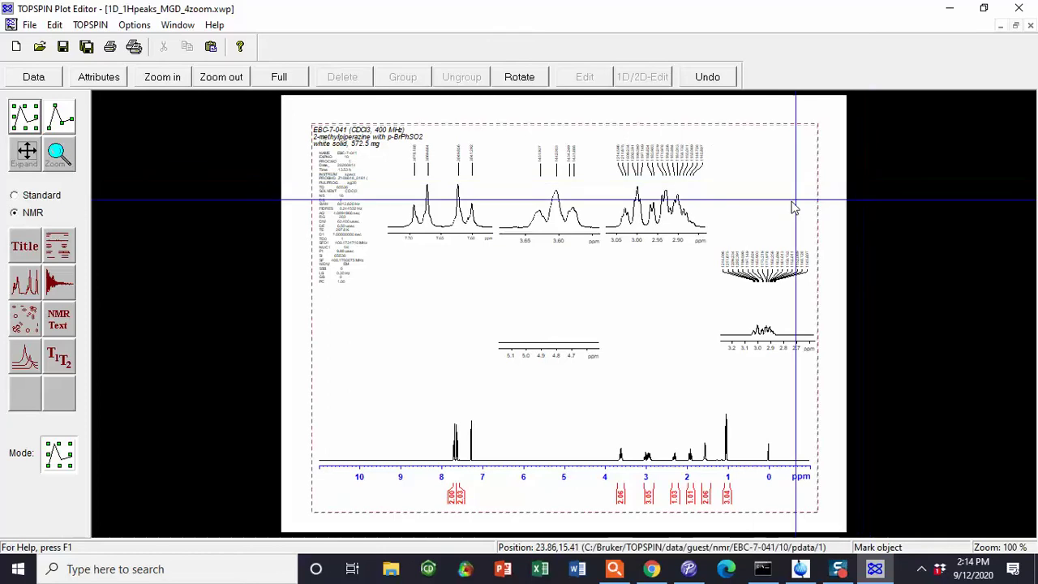
key(ctrl+z)
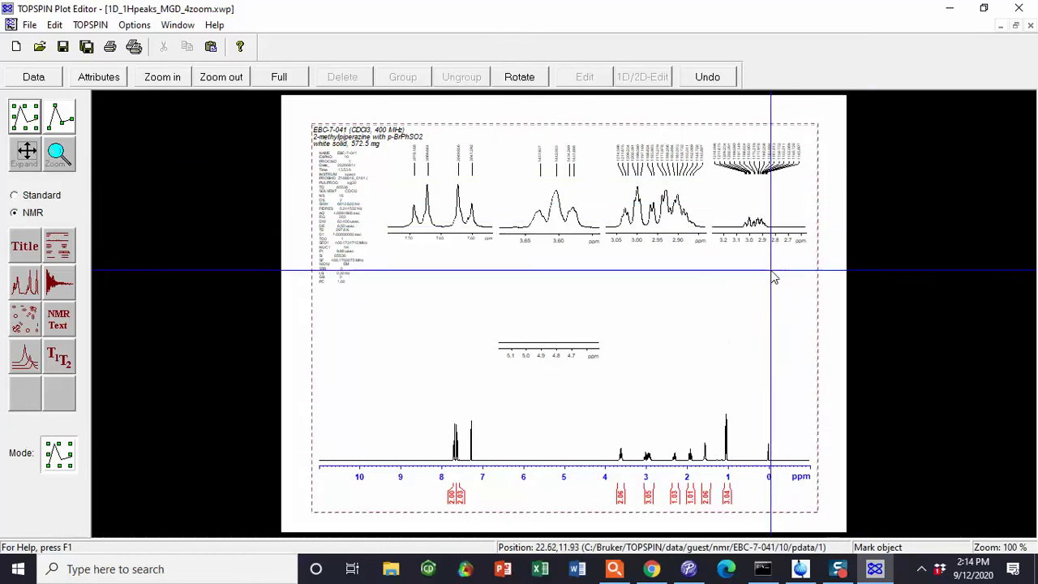
click(751, 204)
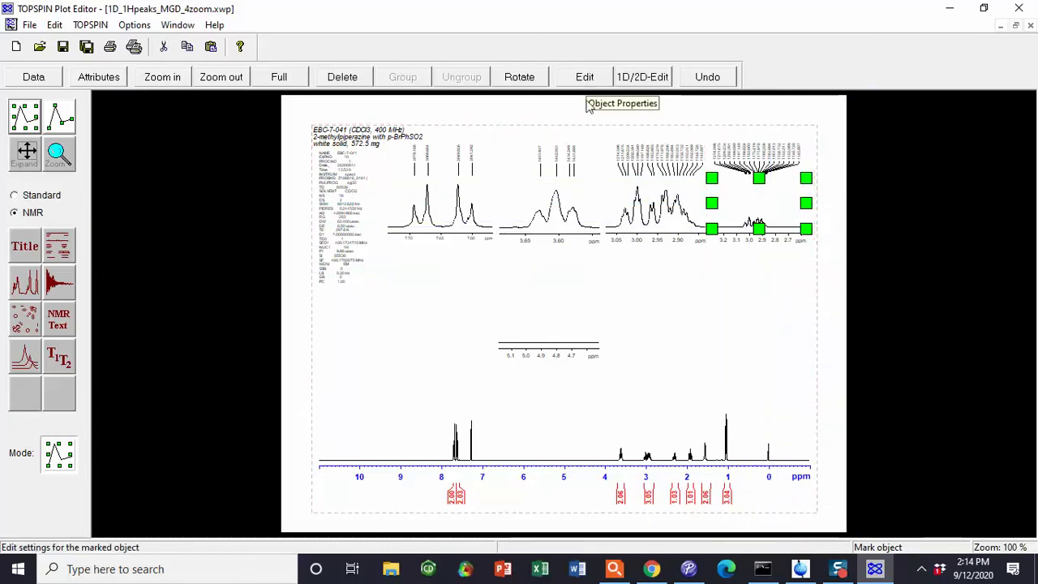
Move the 5.1–4.7 ppm inset right and place a copy of it mid-page
click(550, 329)
drag(550, 329, 745, 325)
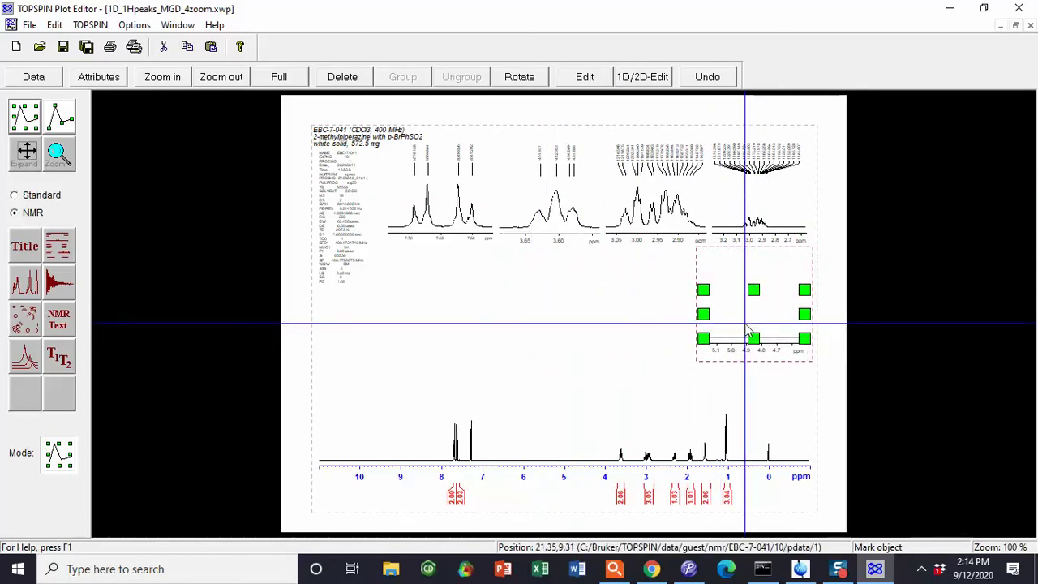
drag(764, 294, 560, 307)
click(571, 276)
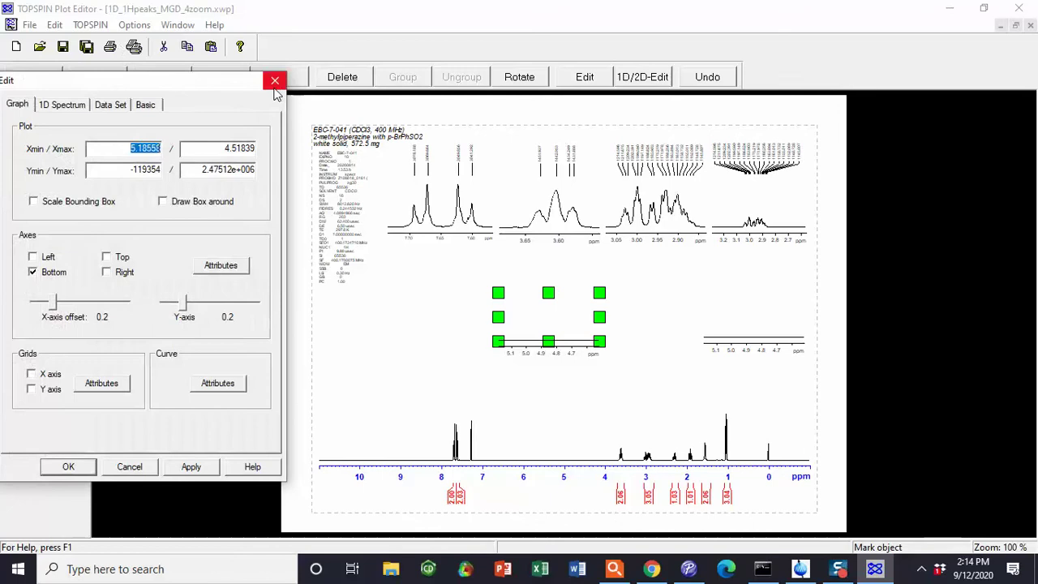
click(275, 81)
Shift and expand the mid-page inset to show the 2.34–2.28 ppm multiplet
click(637, 78)
drag(26, 118, 26, 113)
drag(124, 112, 124, 114)
drag(24, 118, 29, 113)
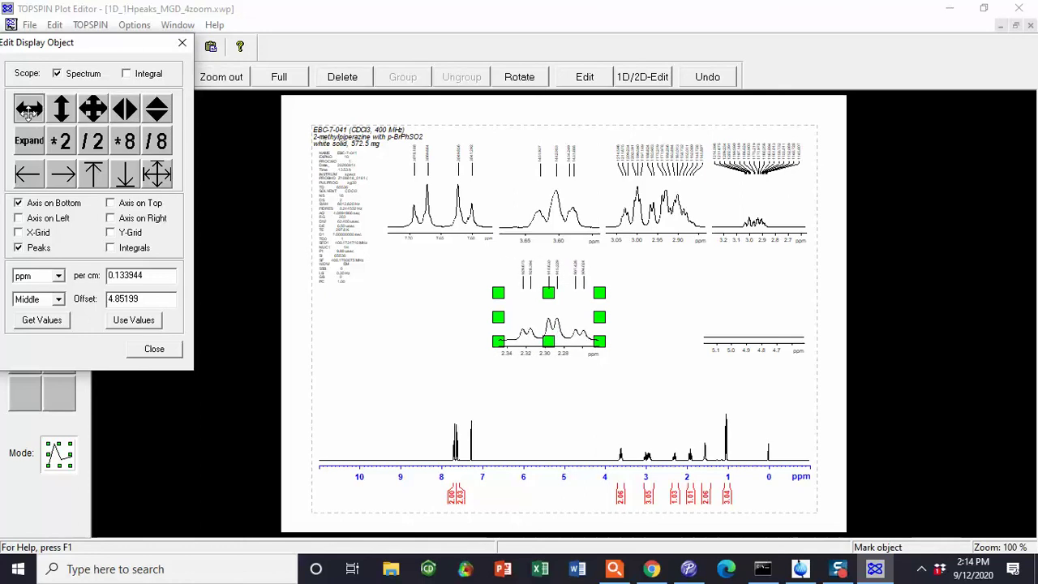
click(182, 43)
drag(578, 306, 783, 304)
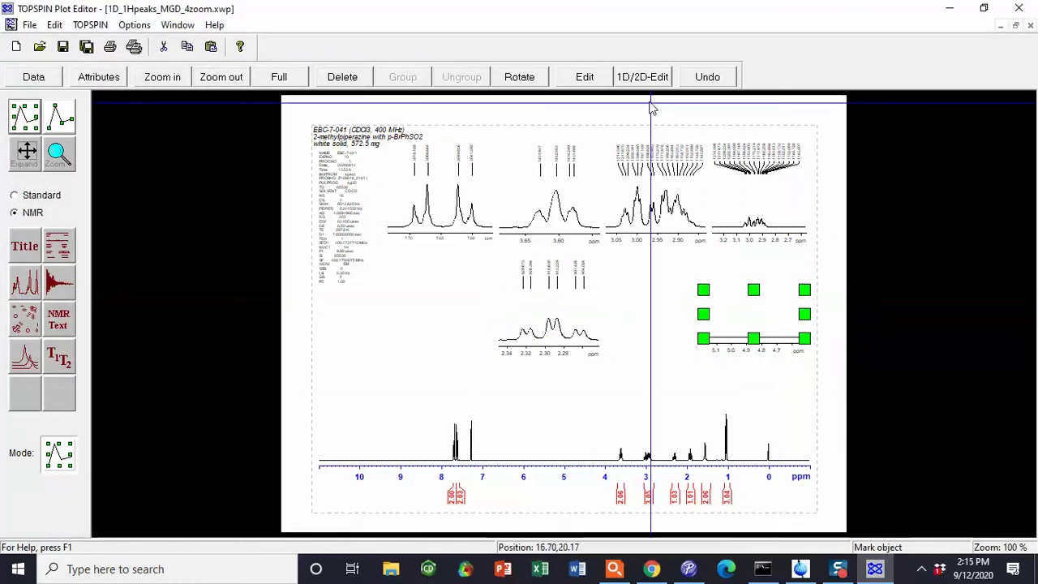
Place the 2.34–2.28 ppm inset beside the 5.1–4.7 ppm inset, keeping 3.05–2.90 ppm in the top row
click(734, 199)
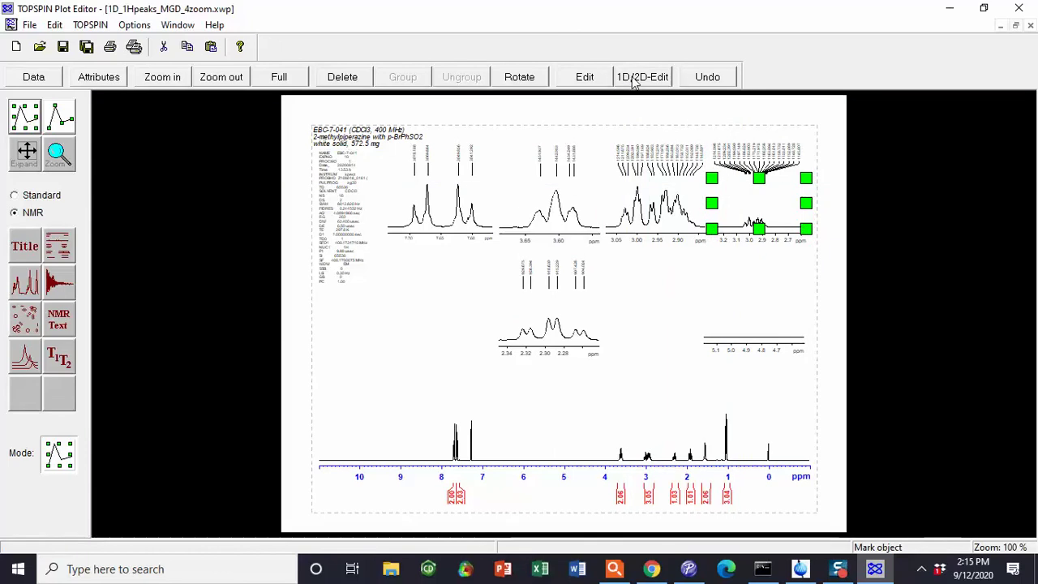
drag(543, 314, 649, 302)
drag(674, 201, 541, 314)
mouse_move(648, 315)
mouse_down()
mouse_move(668, 212)
mouse_move(660, 204)
mouse_move(650, 311)
mouse_up()
drag(559, 305, 677, 215)
click(869, 249)
key(ctrl+z)
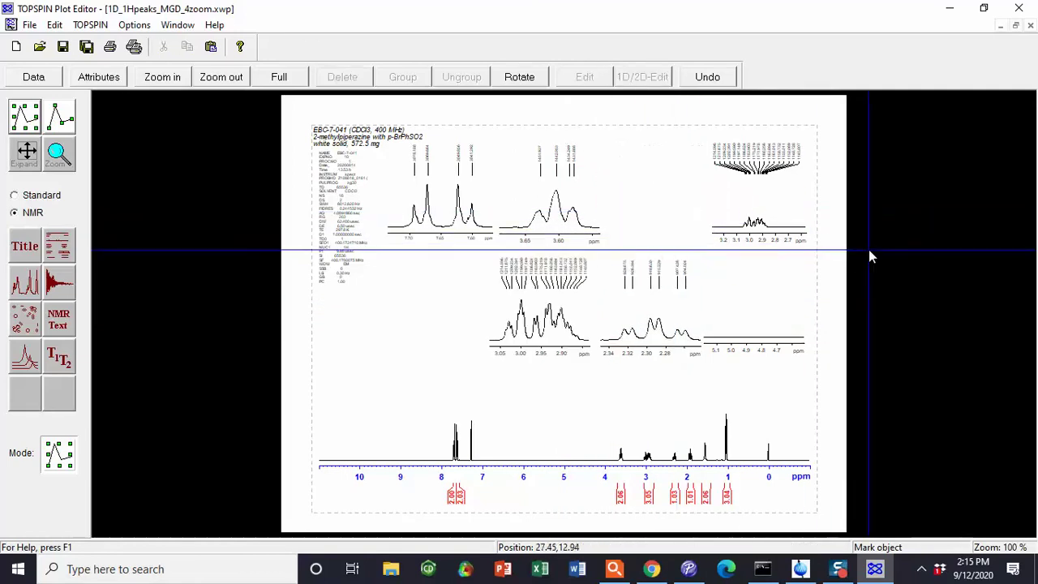
key(ctrl+y)
Open the Edit settings of the top-right 3.2–2.7 ppm inset
click(774, 201)
click(774, 200)
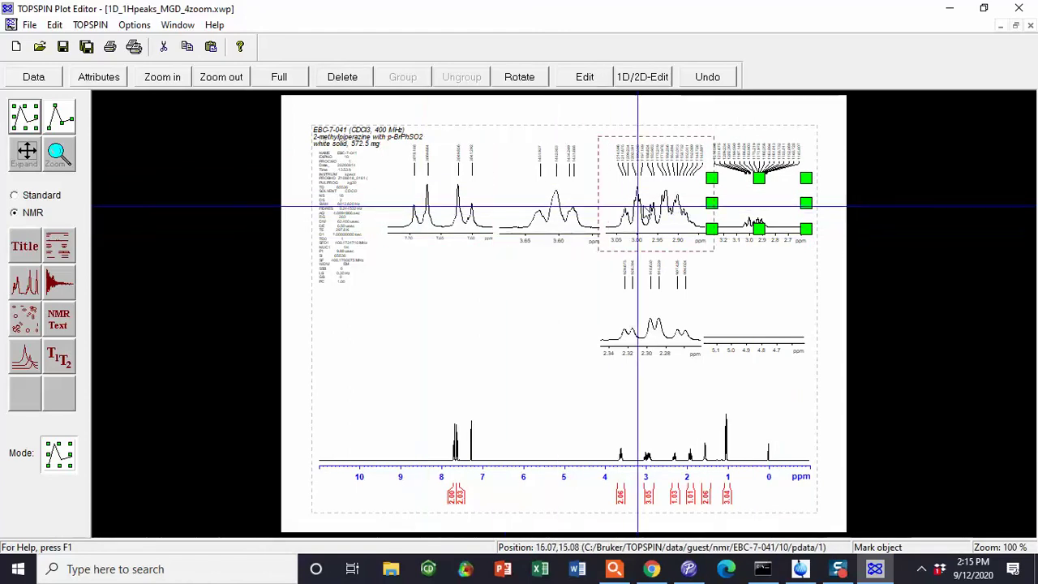
click(795, 201)
double_click(796, 201)
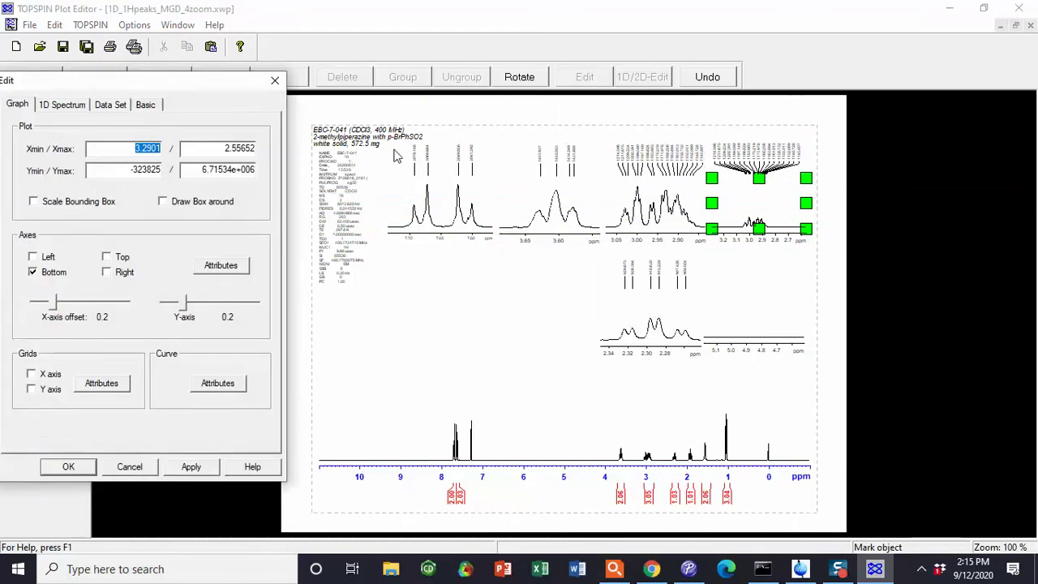
Re-range the top-right inset from 3.2–2.7 ppm to a centred, expanded view of the 2.30 ppm multiplet
click(275, 80)
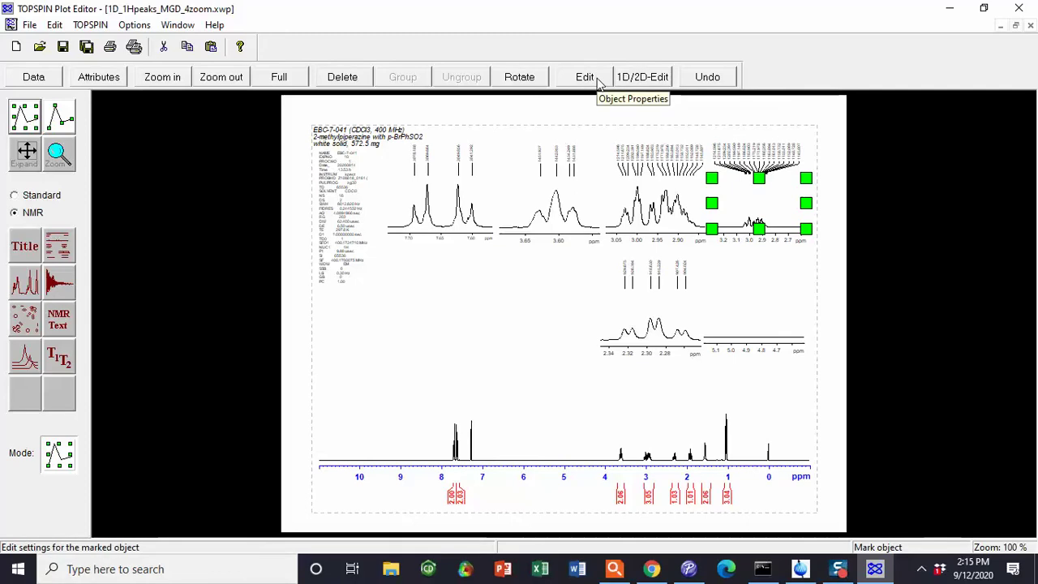
click(642, 77)
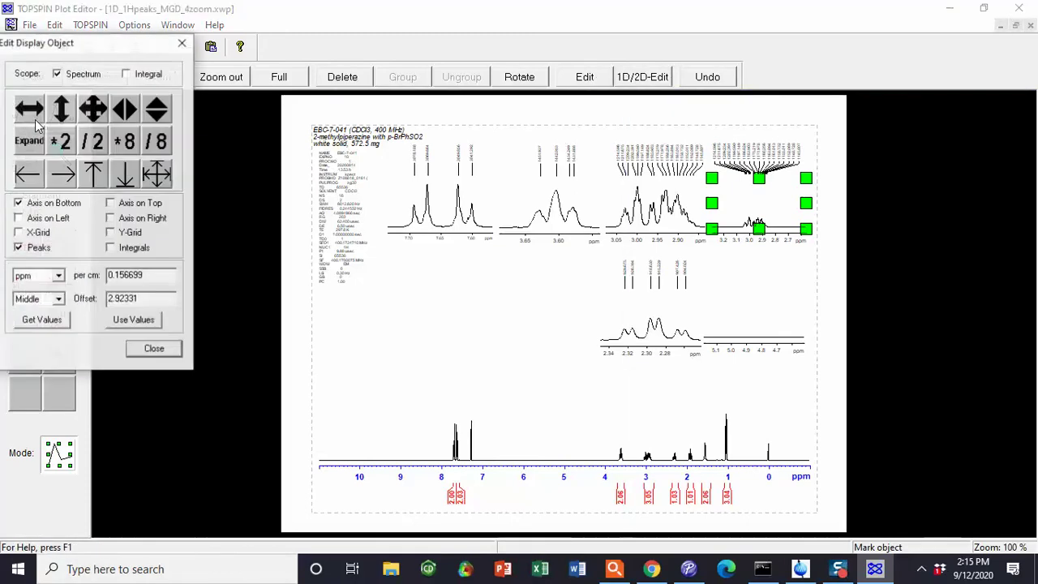
click(30, 109)
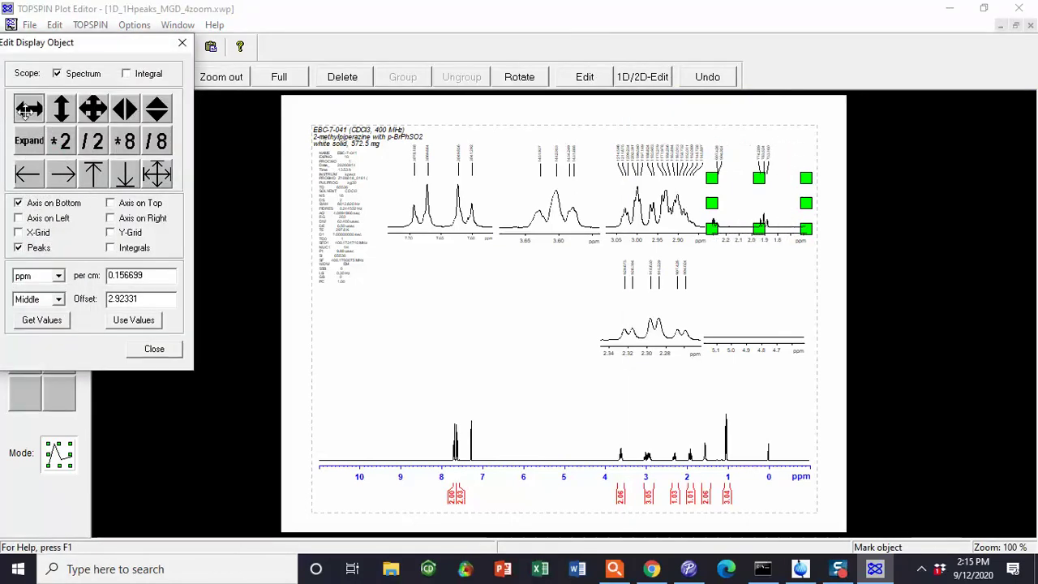
click(114, 116)
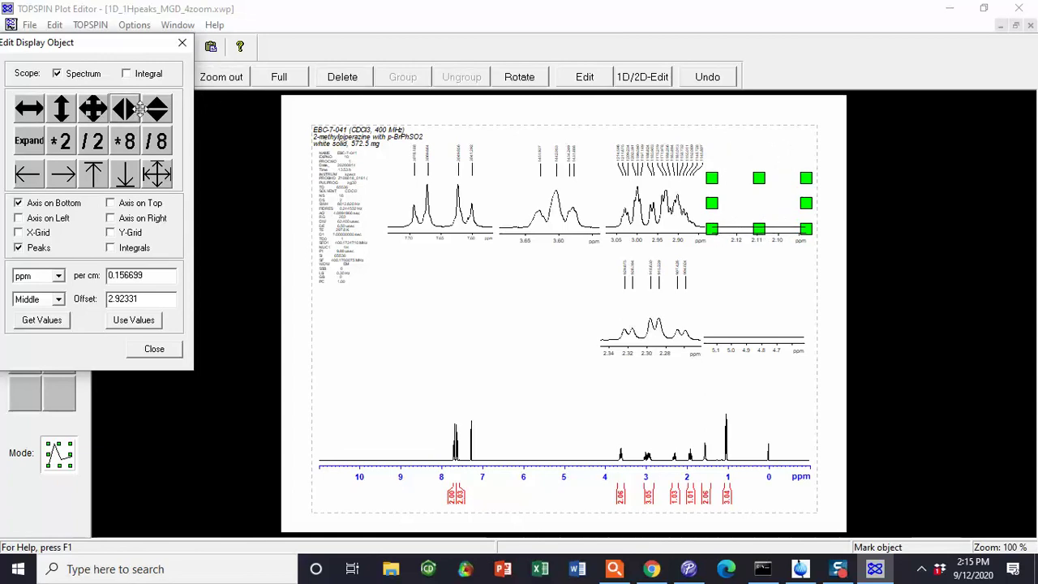
click(38, 103)
click(125, 117)
click(123, 117)
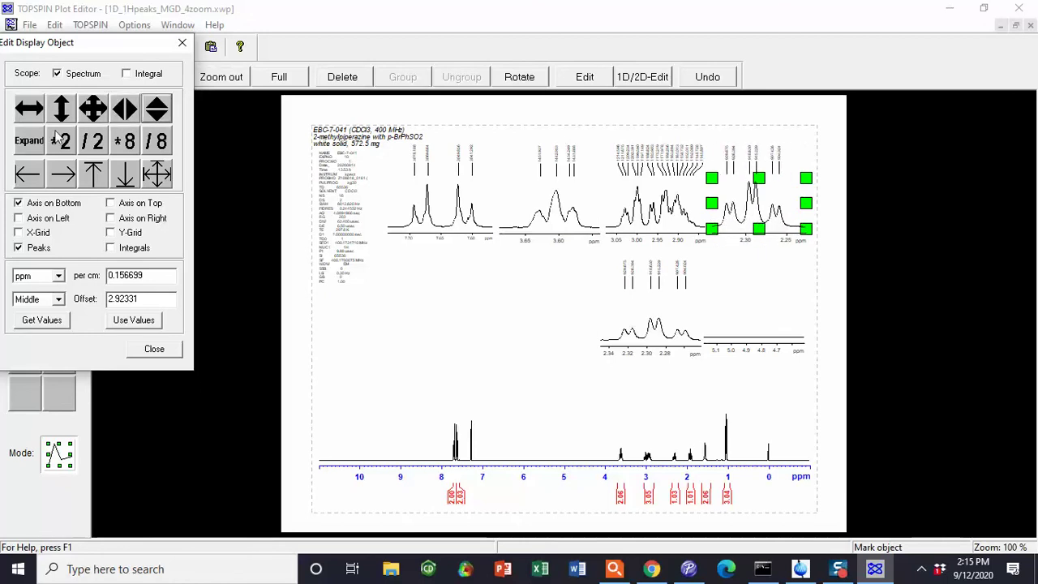
click(28, 109)
click(29, 109)
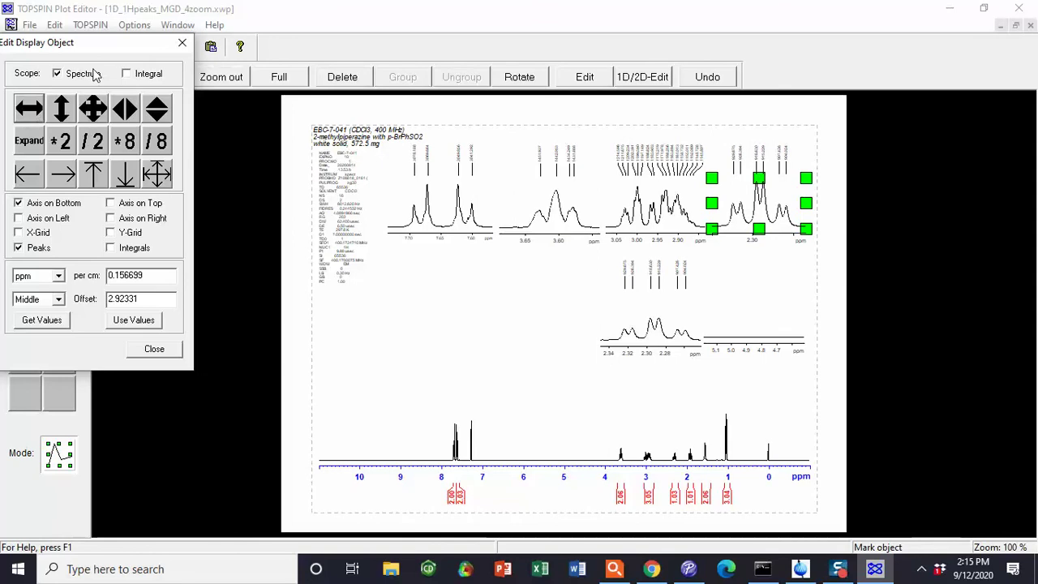
click(184, 42)
click(689, 412)
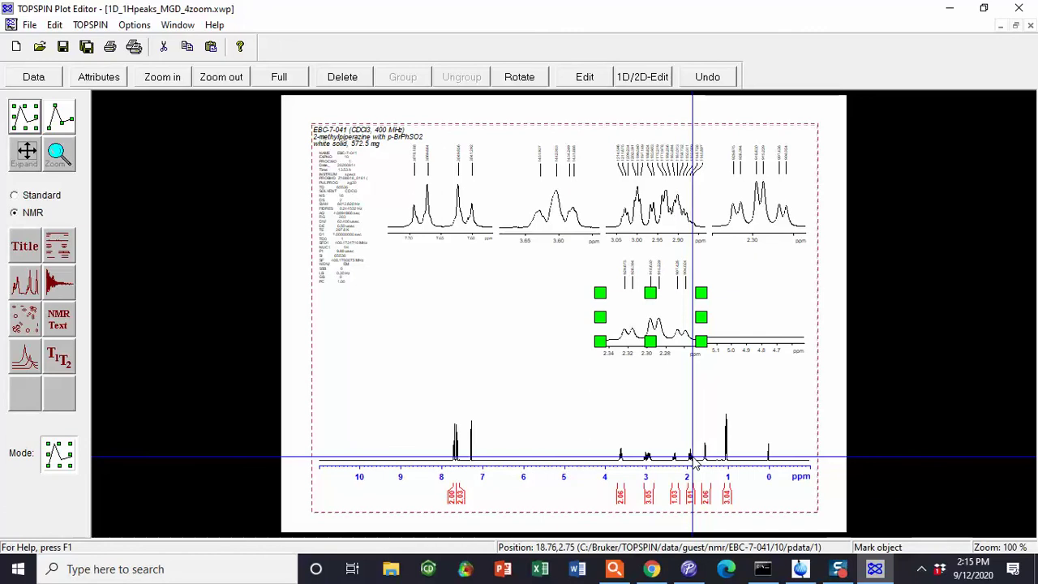
Shift the middle inset's range to 1.94–1.88 ppm
click(637, 79)
click(28, 107)
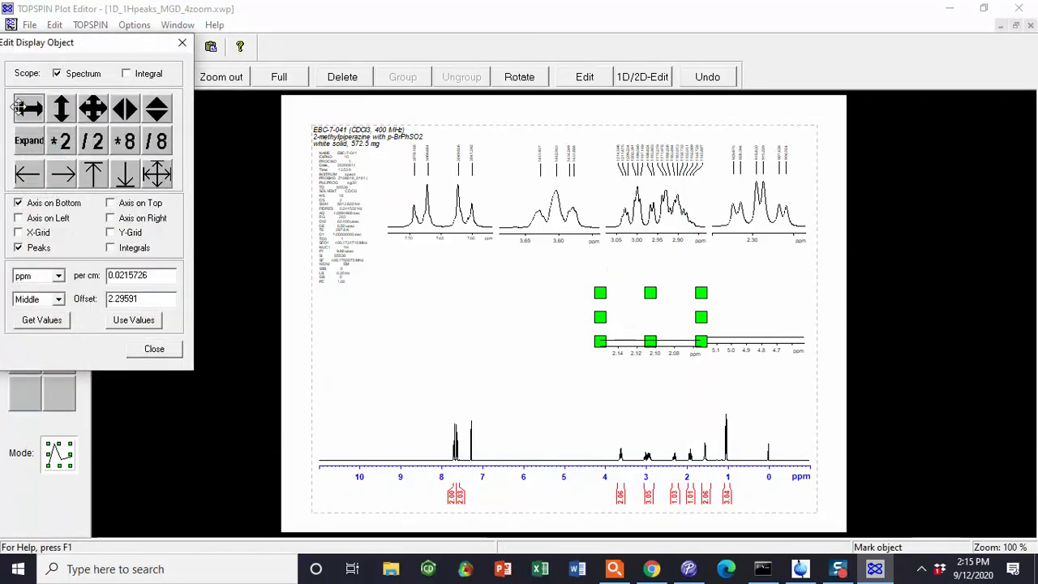
click(31, 103)
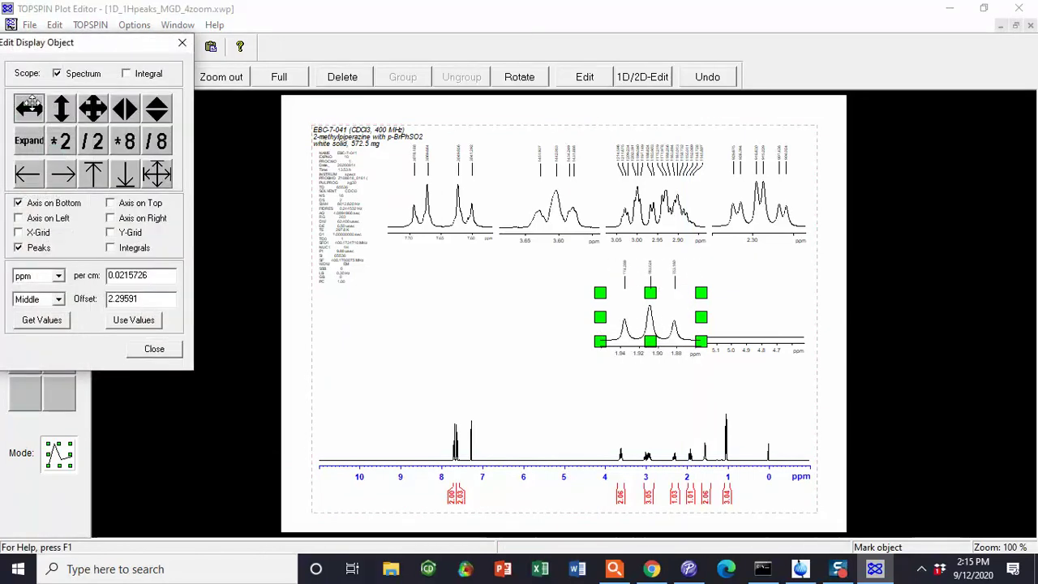
click(184, 45)
Move the copied inset beside the 1.9 ppm inset and set it to show the expanded 1.06–1.02 ppm peaks
drag(662, 316, 765, 313)
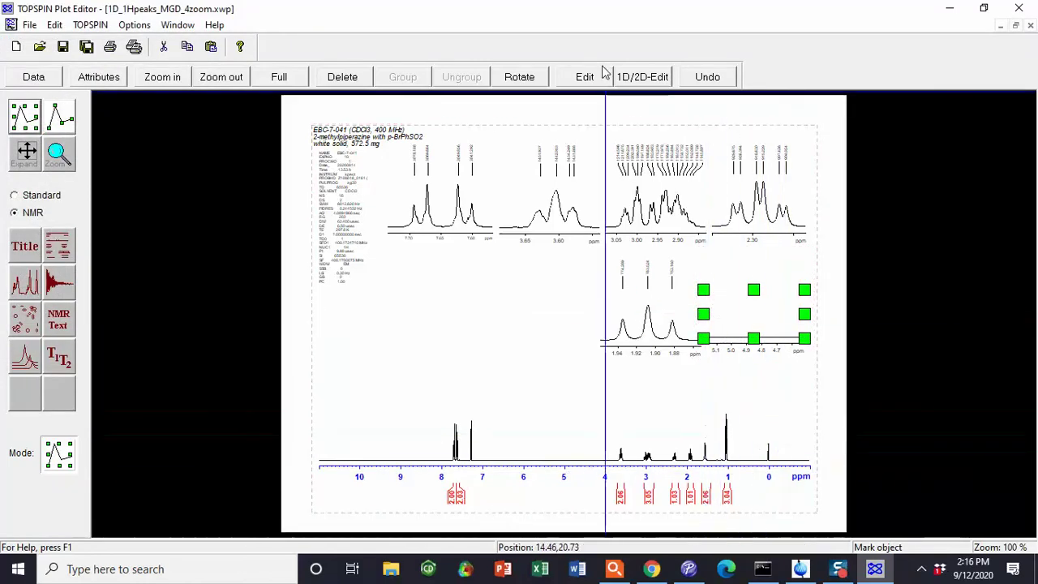
click(634, 81)
click(29, 108)
click(29, 108)
click(29, 108)
click(29, 108)
click(30, 108)
click(29, 108)
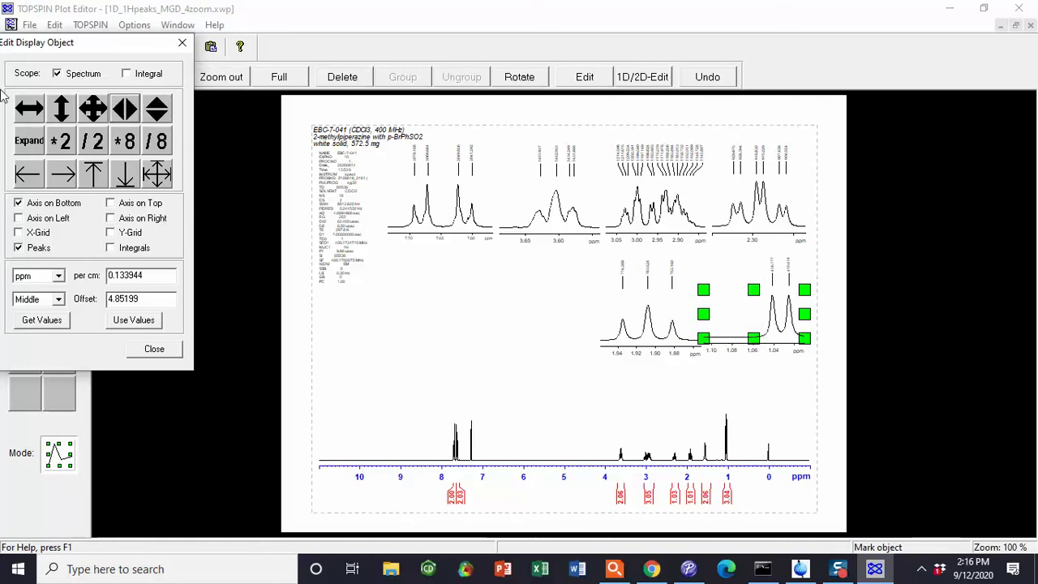
click(29, 107)
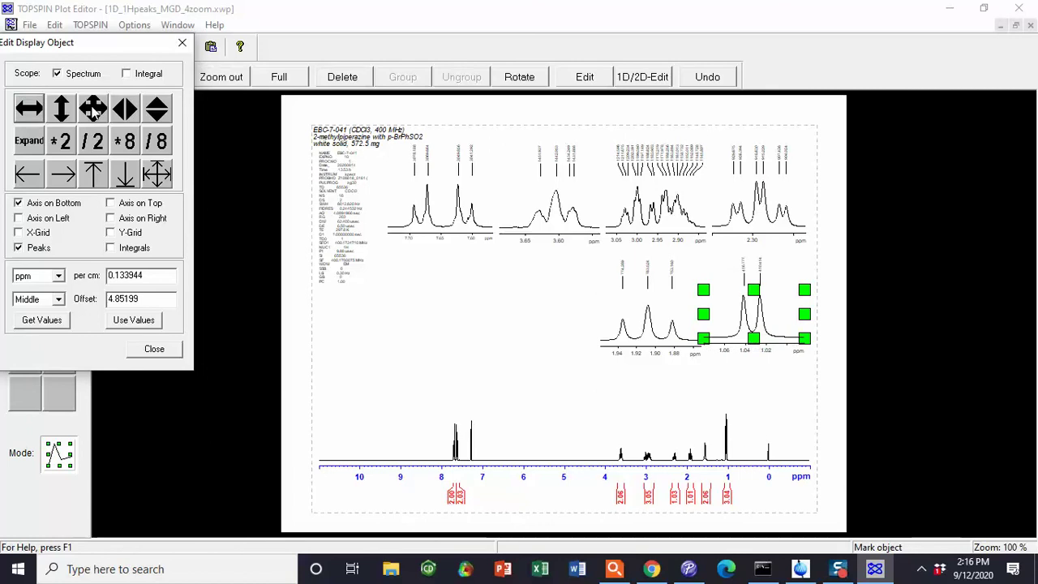
click(125, 110)
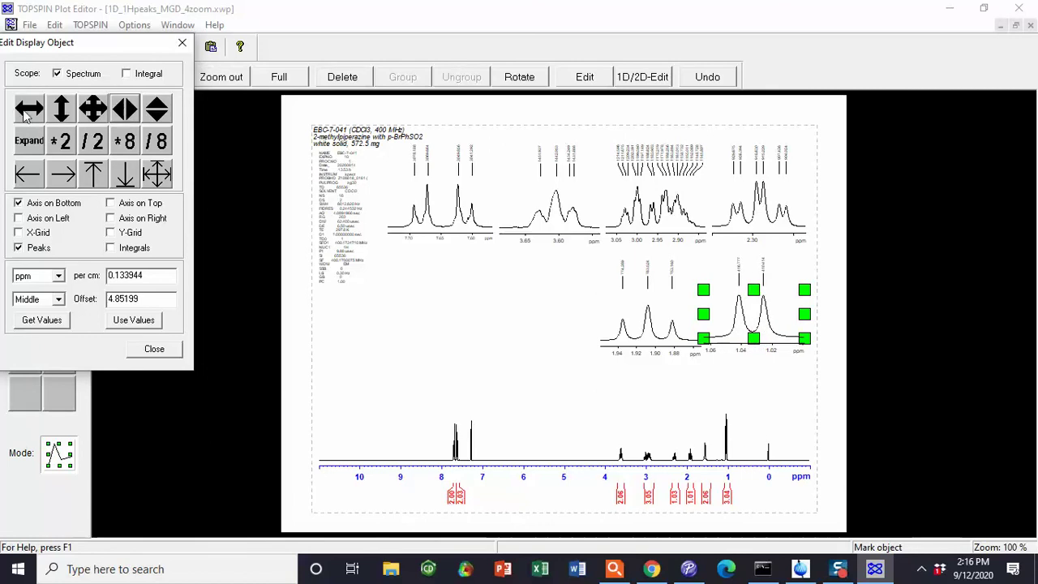
click(181, 42)
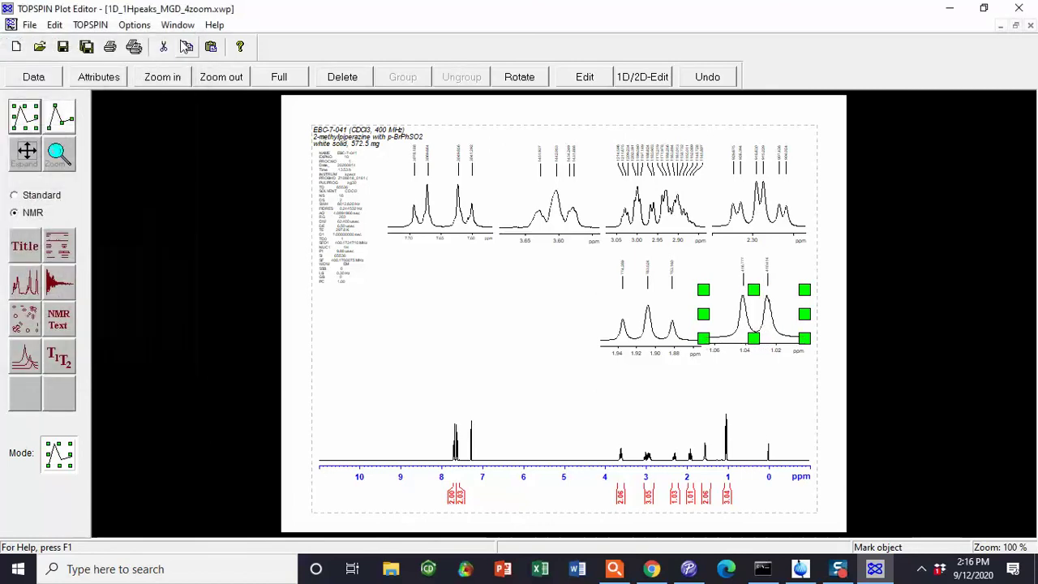
Recentre the 3.6 ppm inset so it spans 3.64–3.58 ppm
click(539, 187)
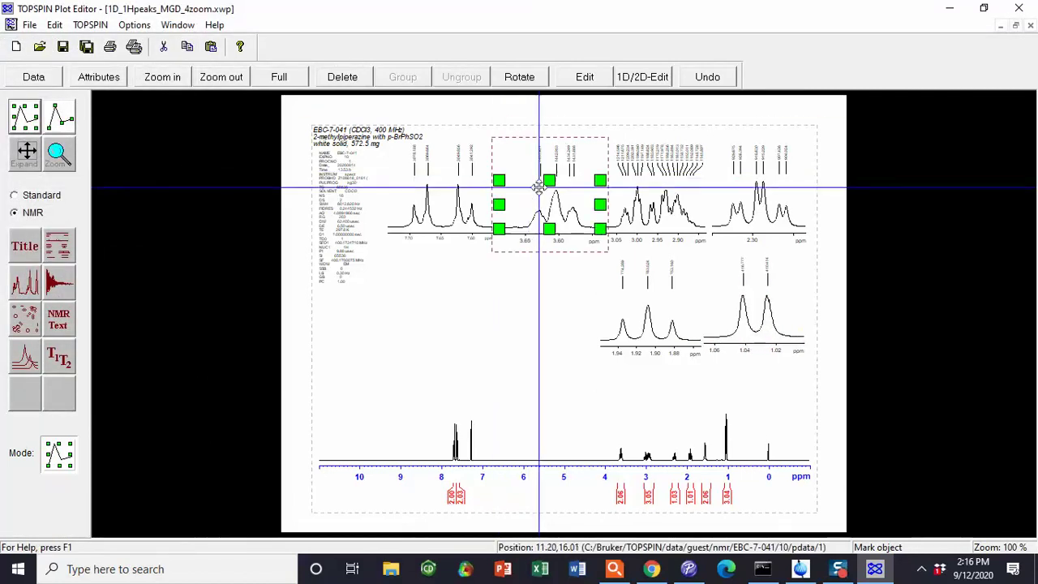
click(633, 78)
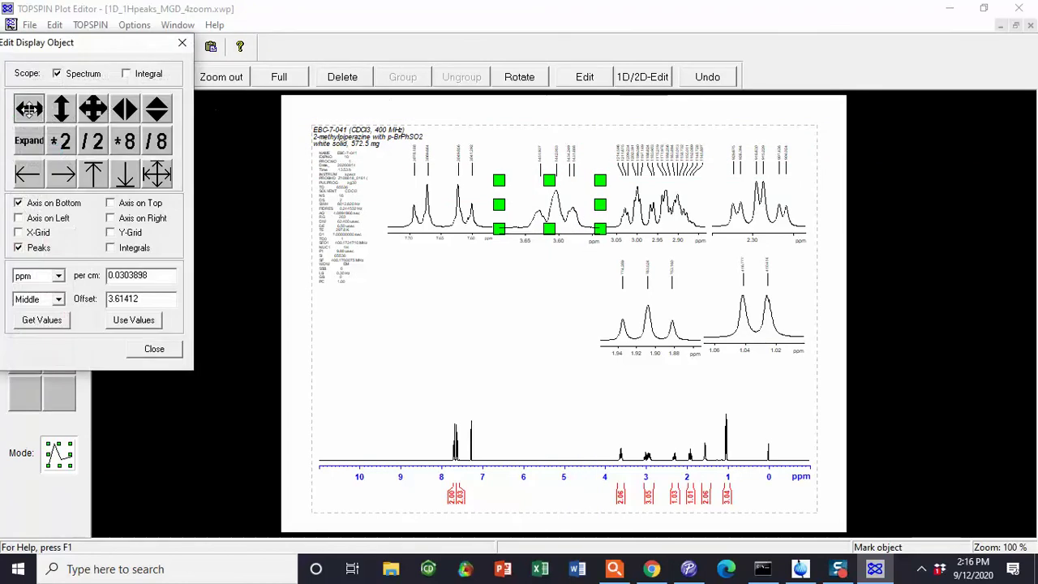
click(30, 108)
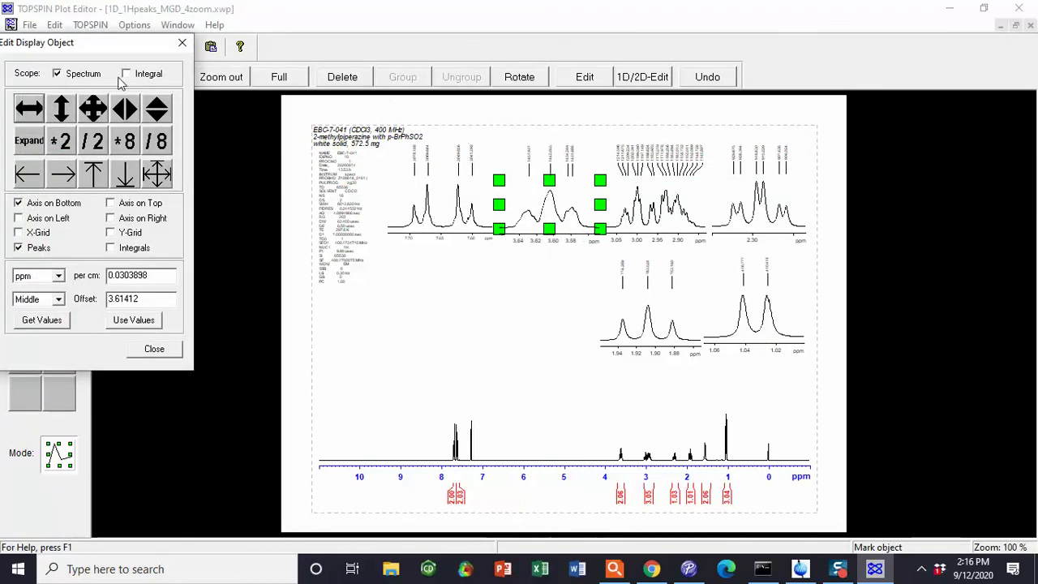
click(181, 43)
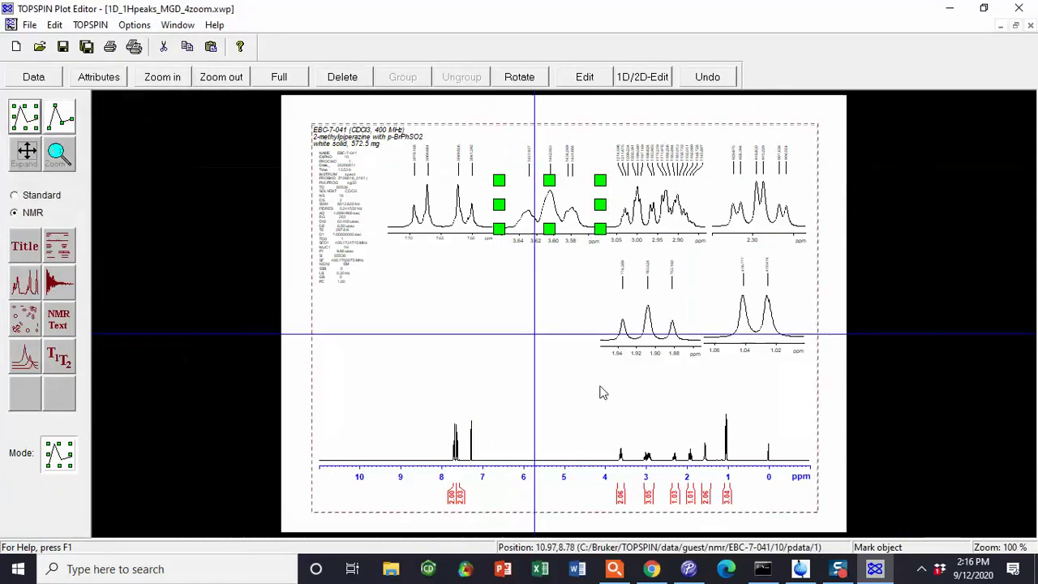
click(672, 283)
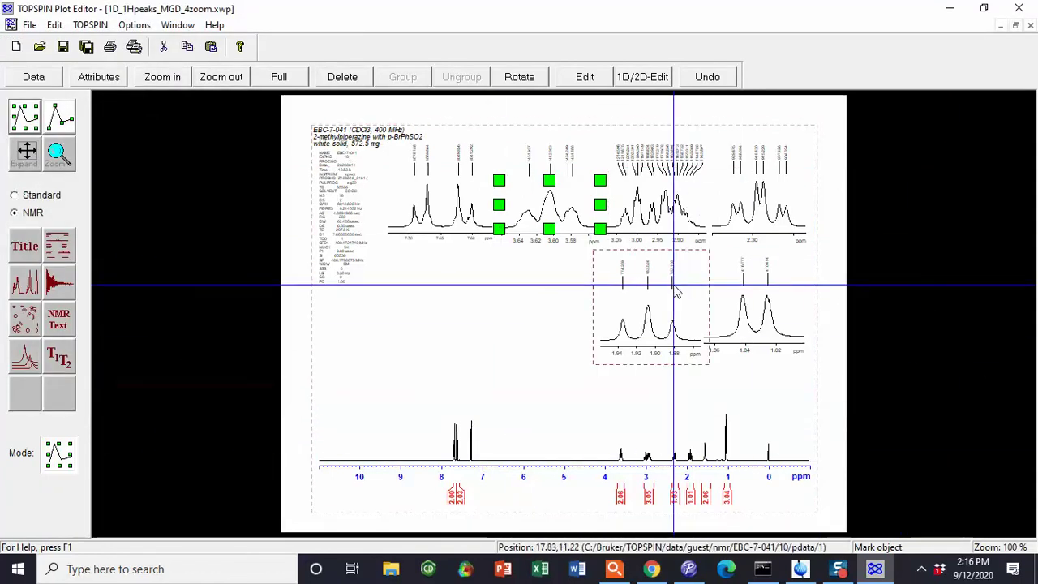
Scale up the full 10–0 ppm spectrum vertically so its peaks stand taller beneath the insets
click(655, 428)
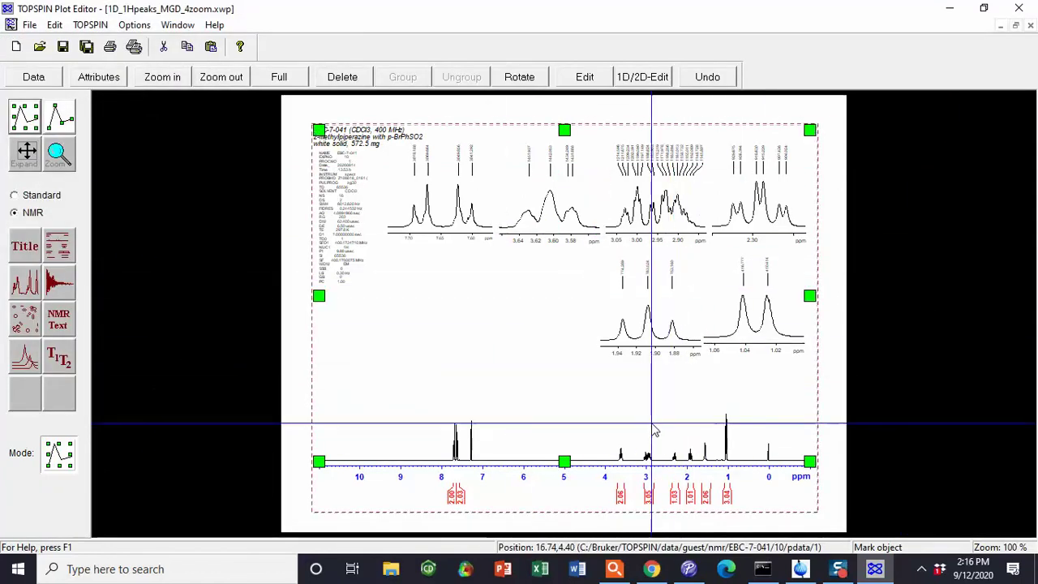
click(633, 78)
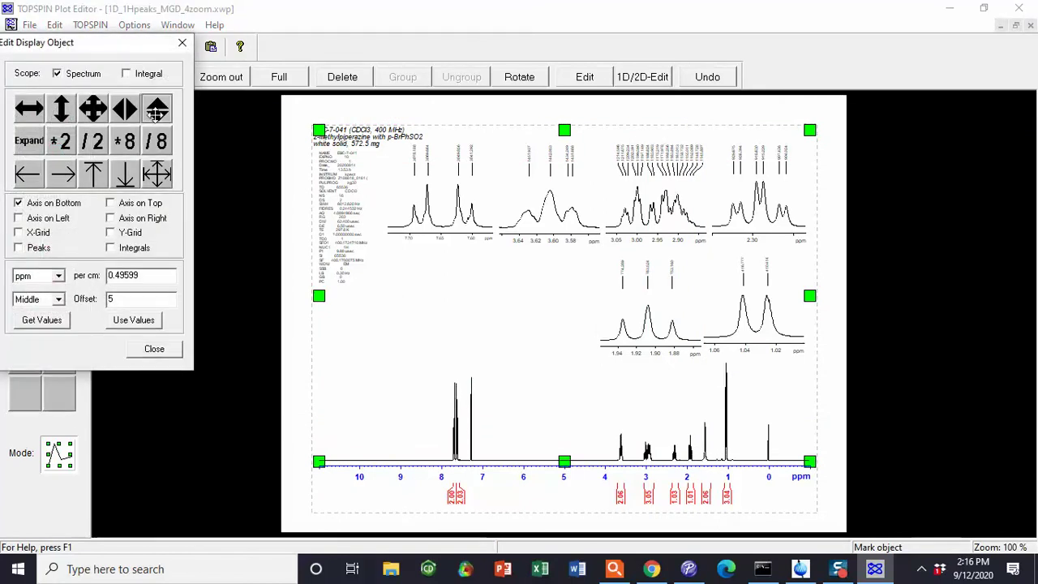
click(184, 45)
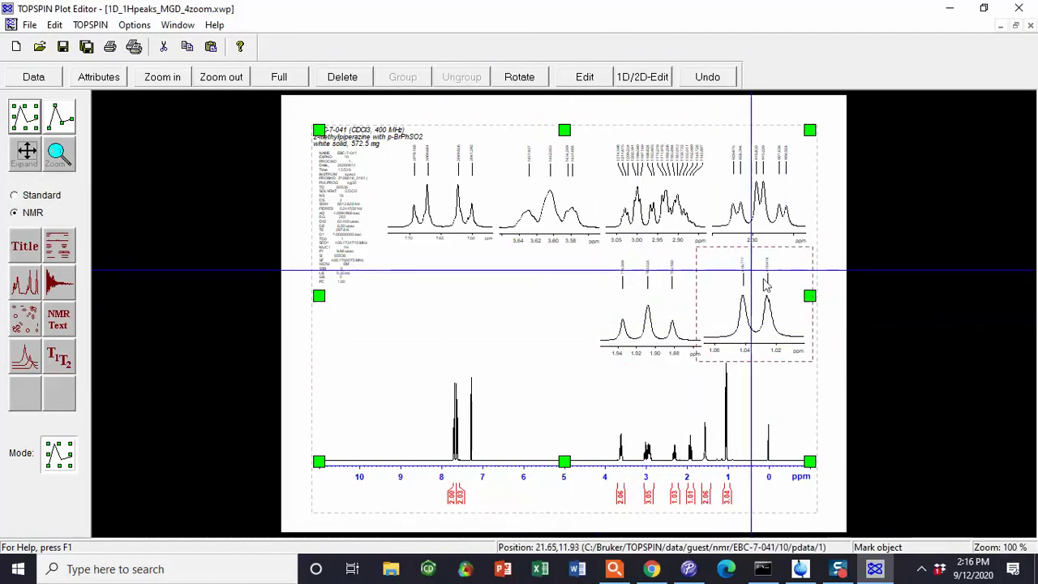
Export the layout as Acrobat PDF 'EBC-7-041 1H hz' in the Crull NMR folder
click(29, 25)
click(65, 192)
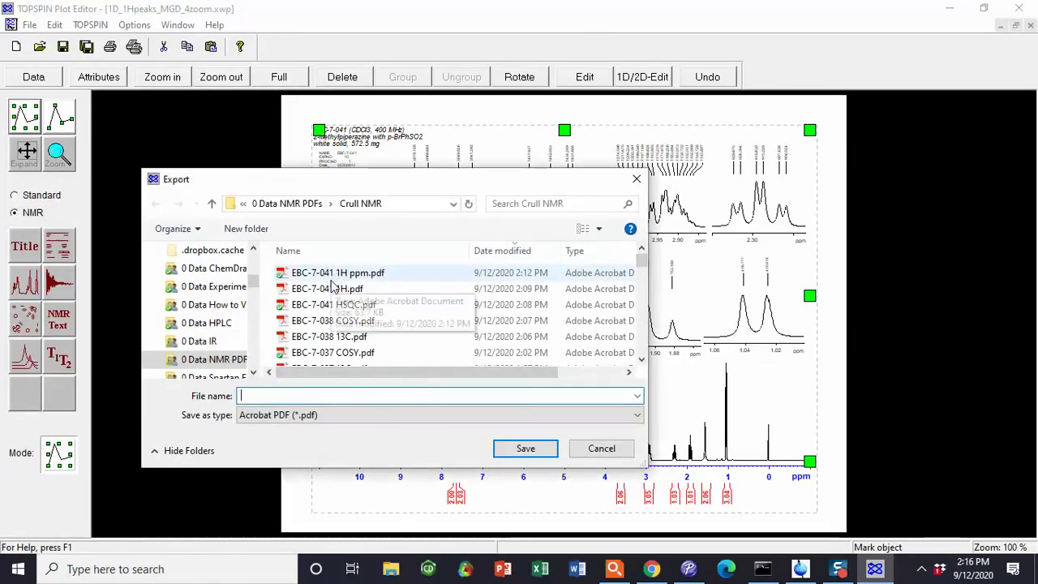
text(EBC-7-041 )
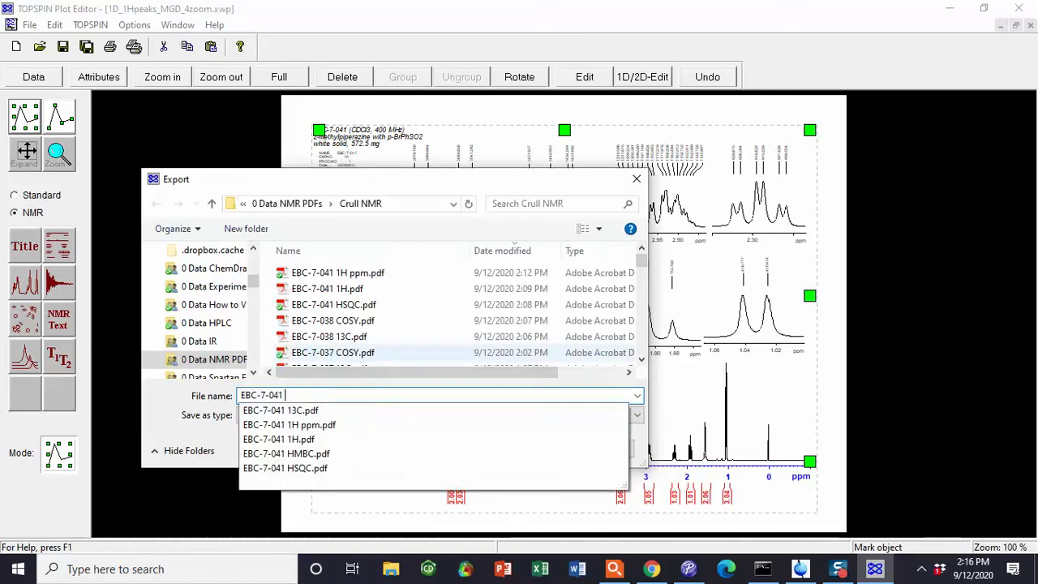
text(1H )
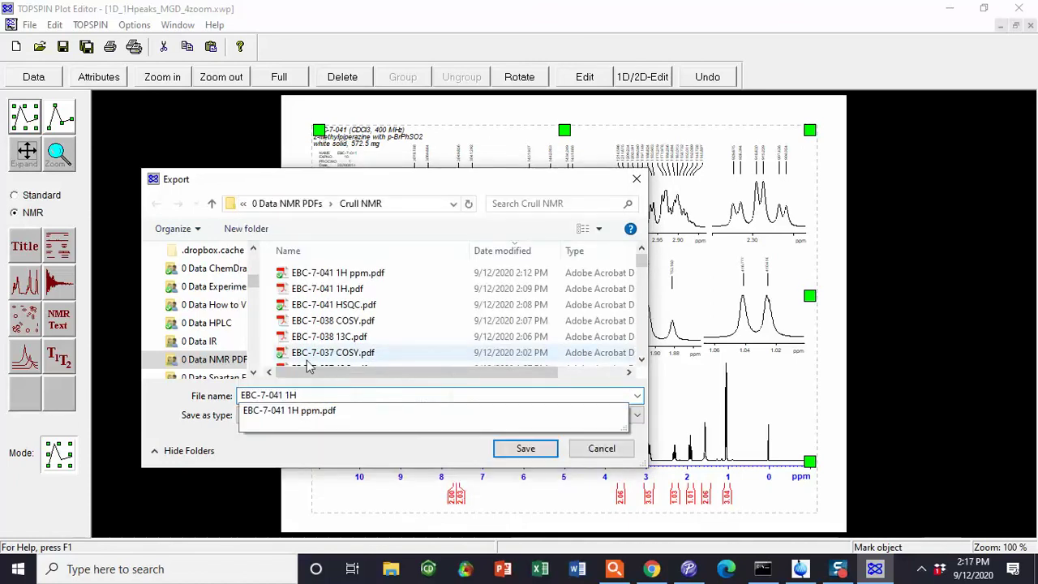
text(hz)
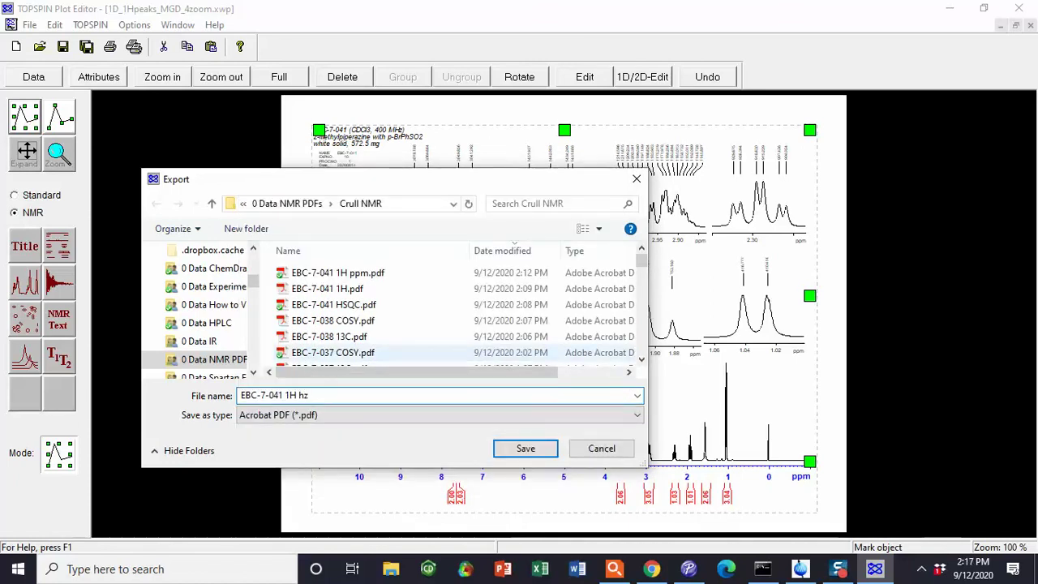
key(Return)
key(Return)
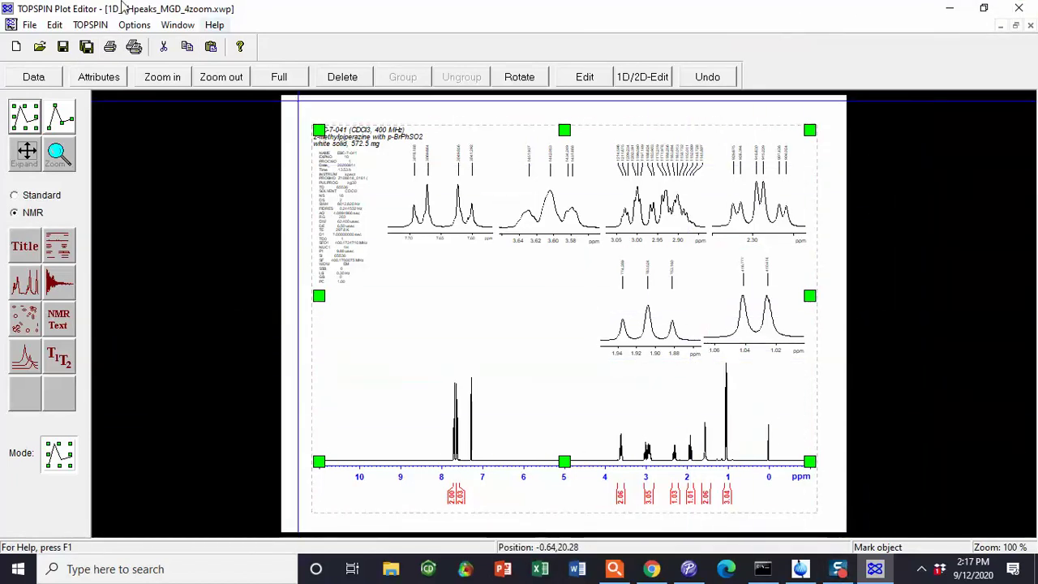
Print the six-inset layout, then close the Plot Editor without saving changes
click(111, 47)
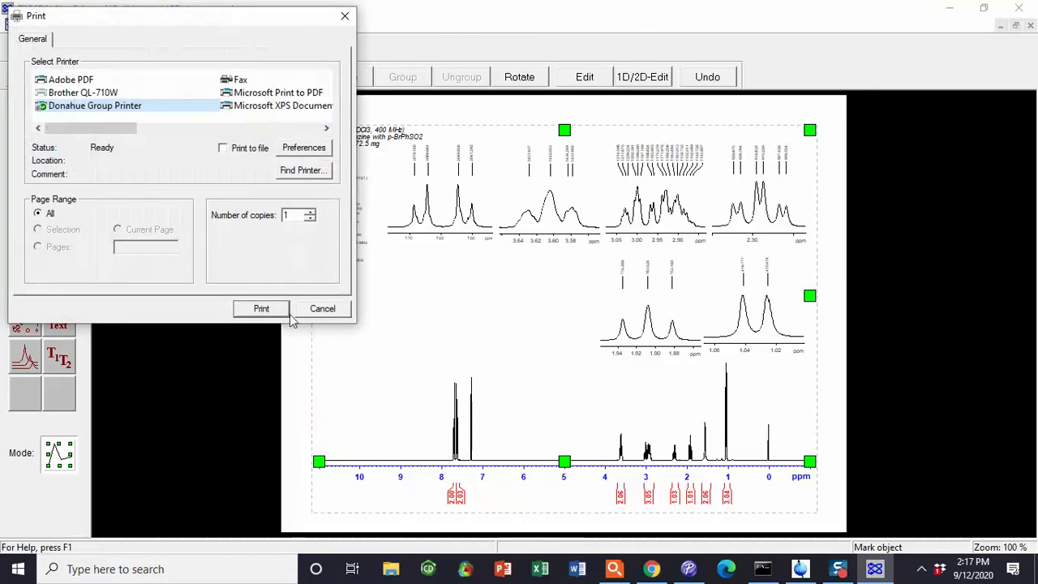
click(259, 309)
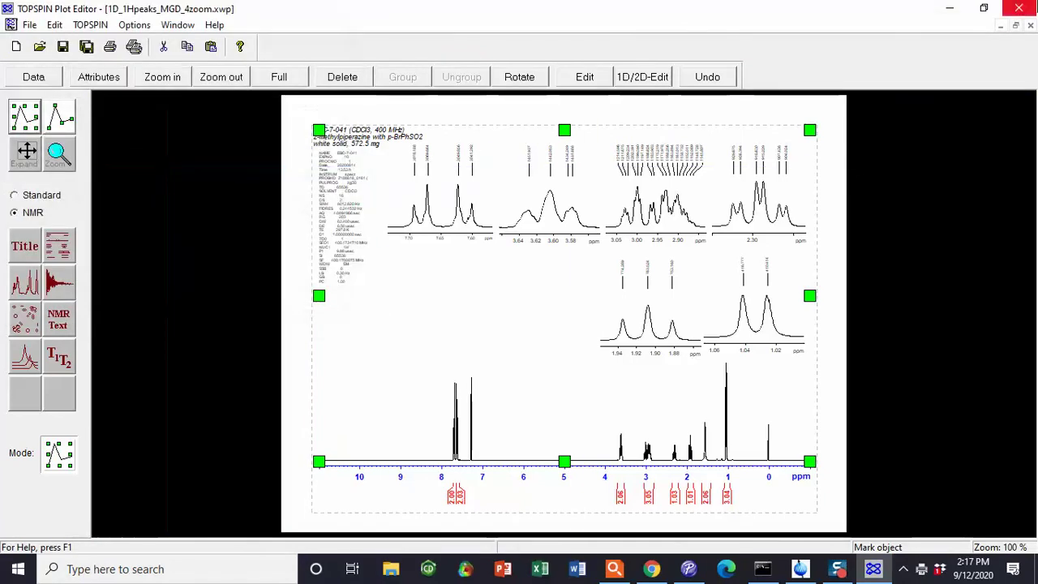
click(1018, 8)
click(538, 318)
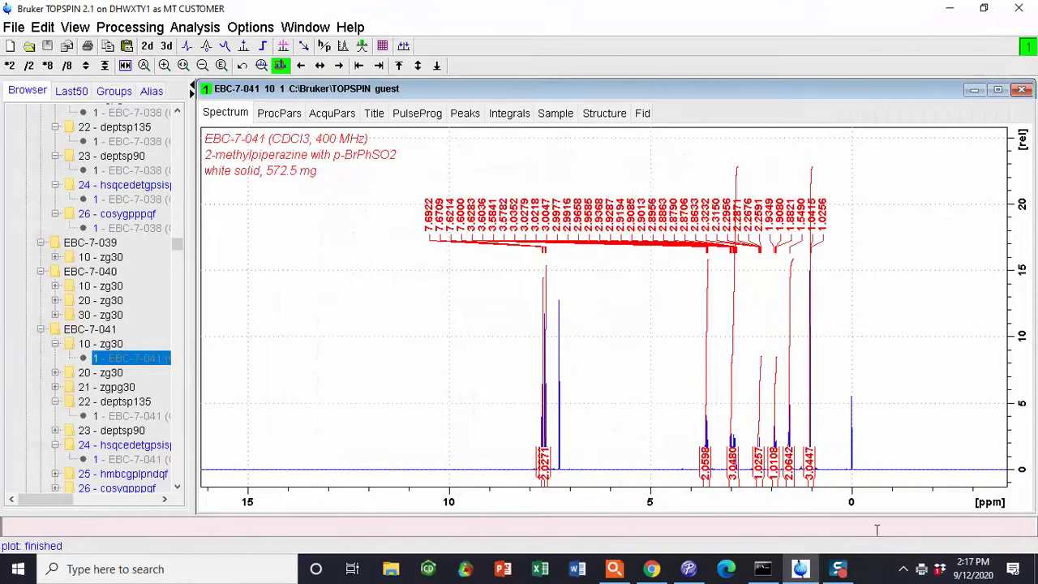